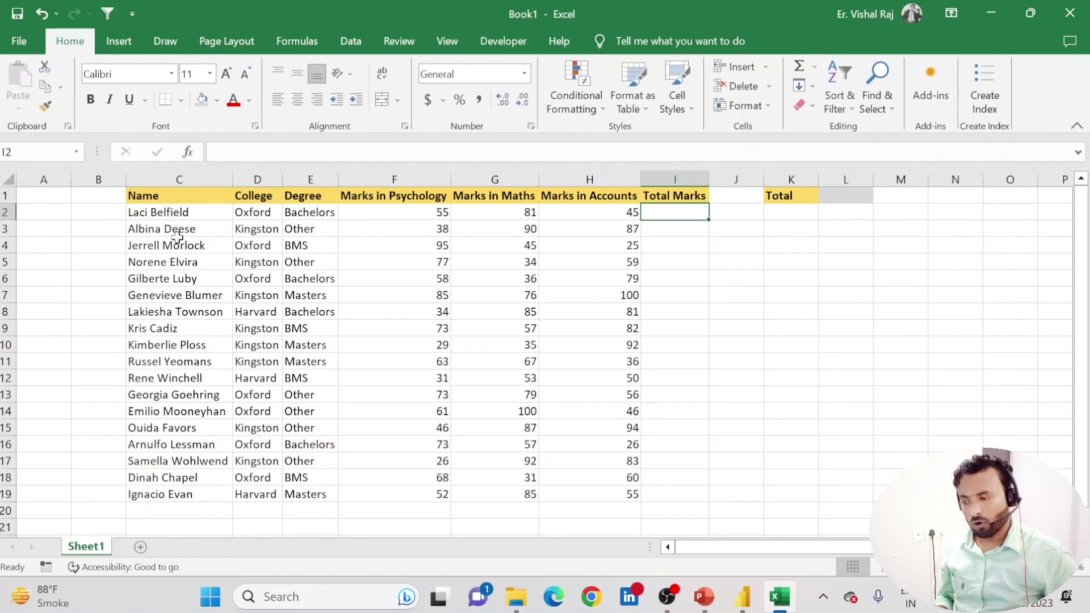
- Calculate the first student's total marks in I2 with =SUM(F2:H2)
drag(178, 213, 222, 495)
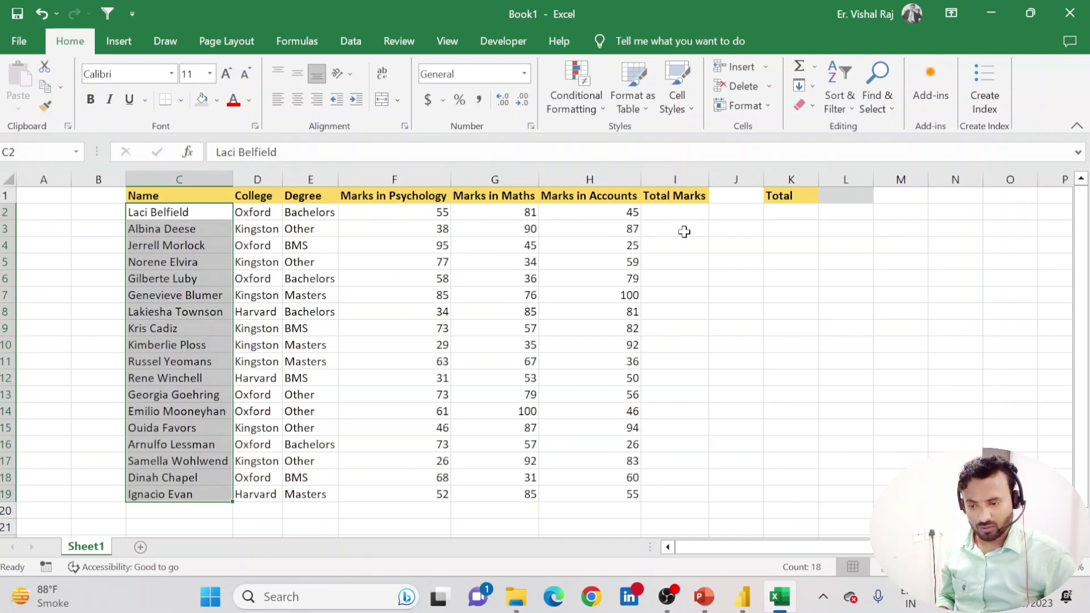
click(682, 210)
text(=SUM()
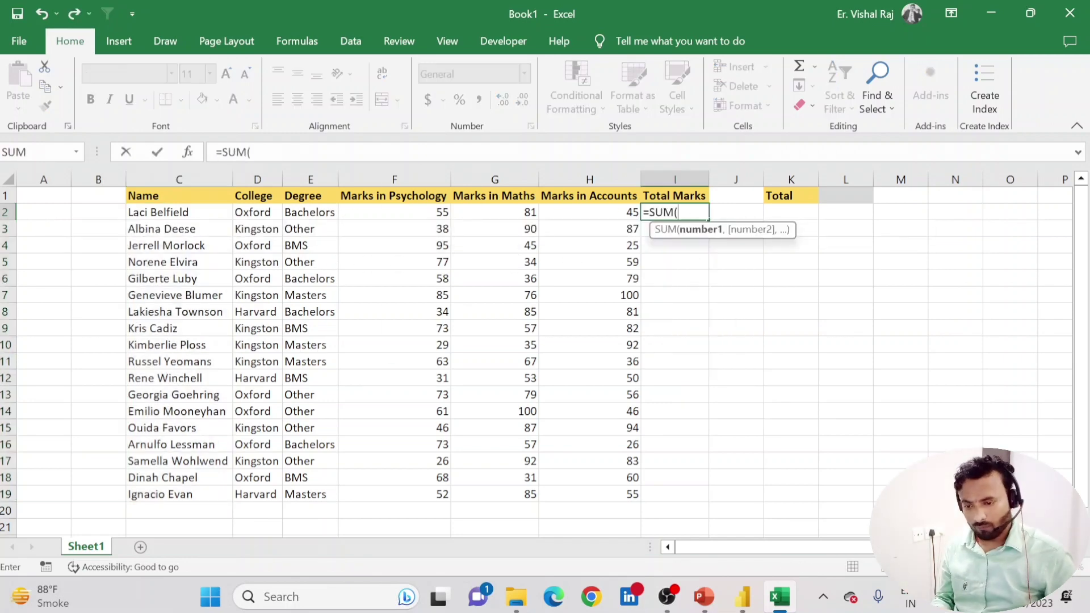
drag(424, 213, 609, 221)
key(Return)
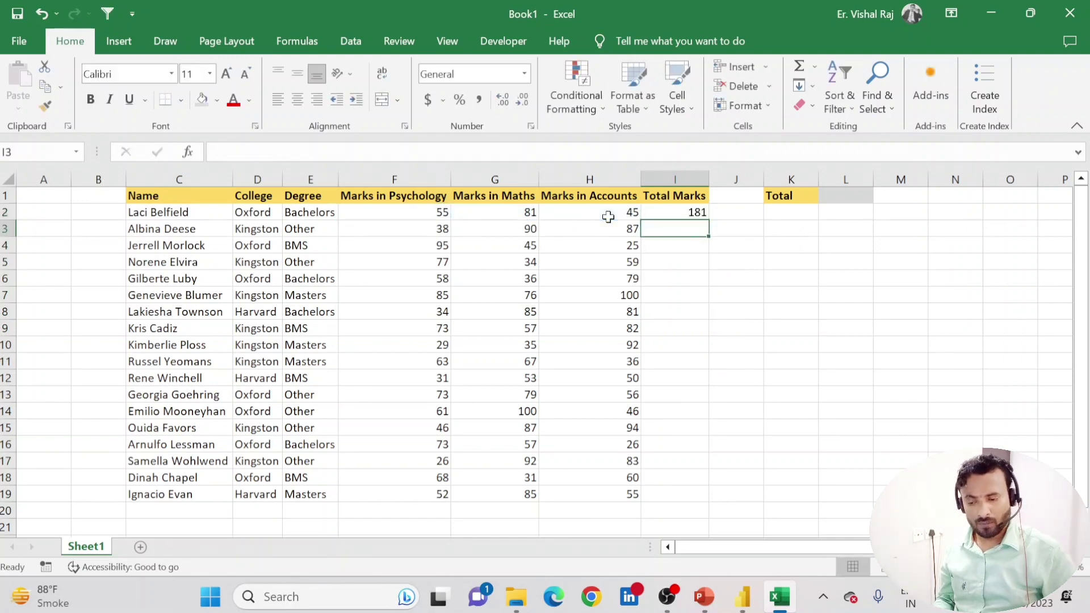
- Enter =SUM(F3:H3) in I3 and fill the formula down through I19
text(=su)
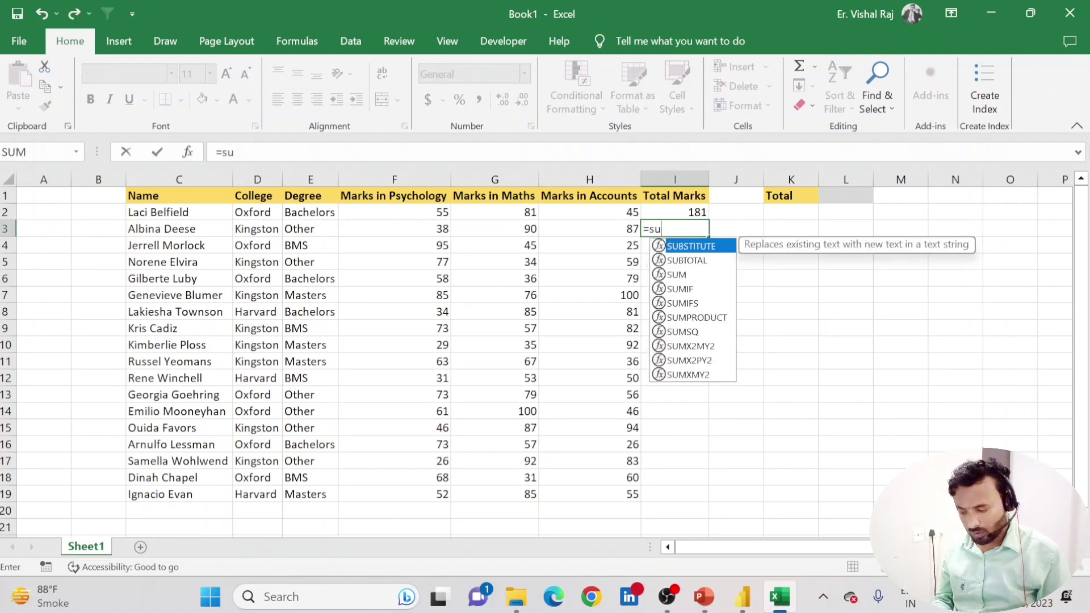
key(Tab)
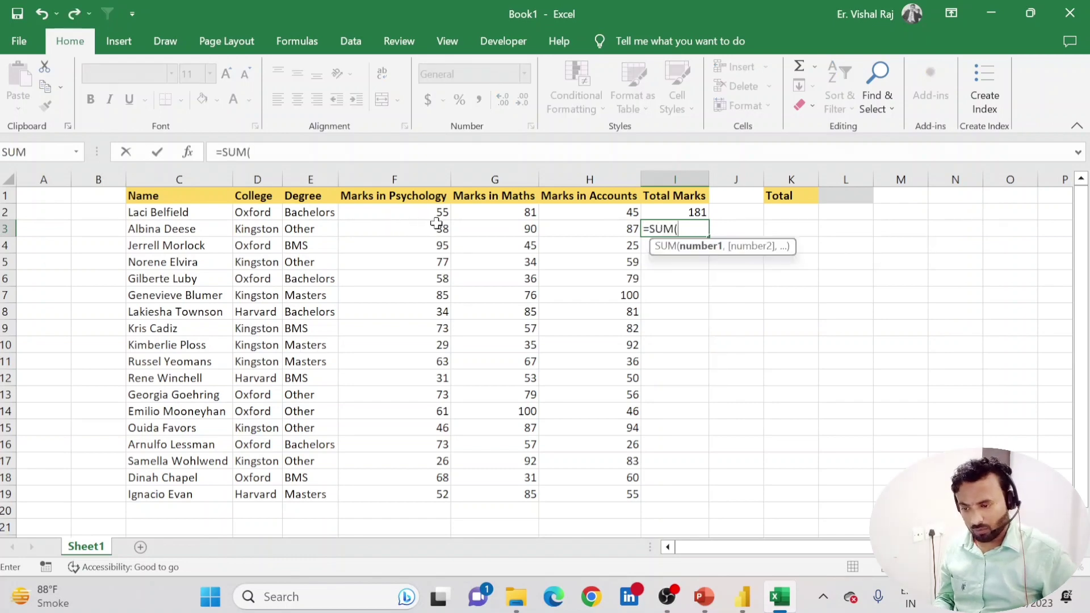
drag(437, 229, 601, 235)
key(Return)
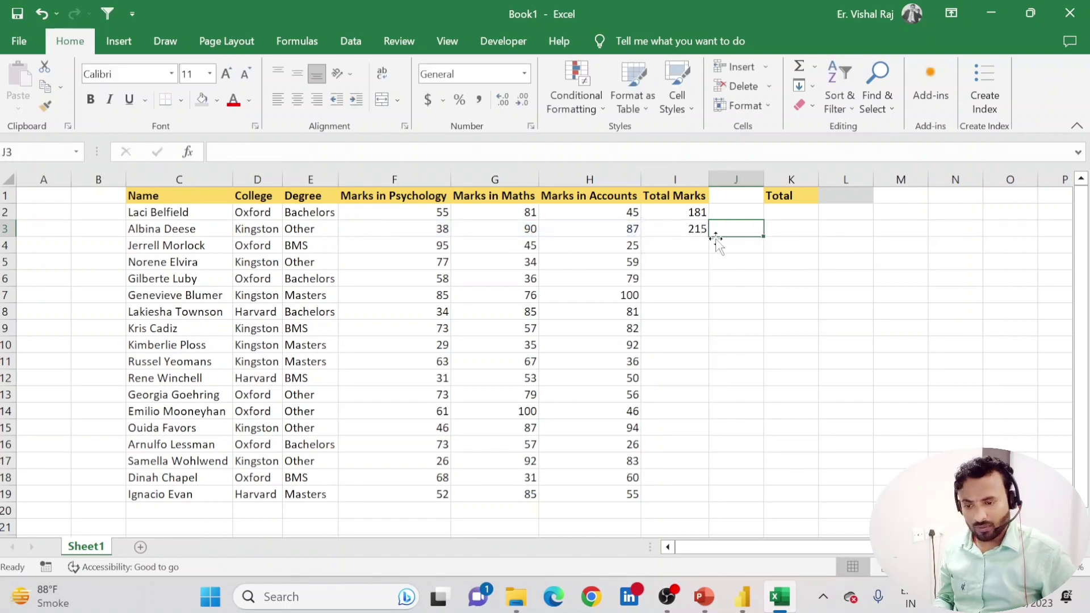
click(707, 233)
drag(710, 239, 713, 499)
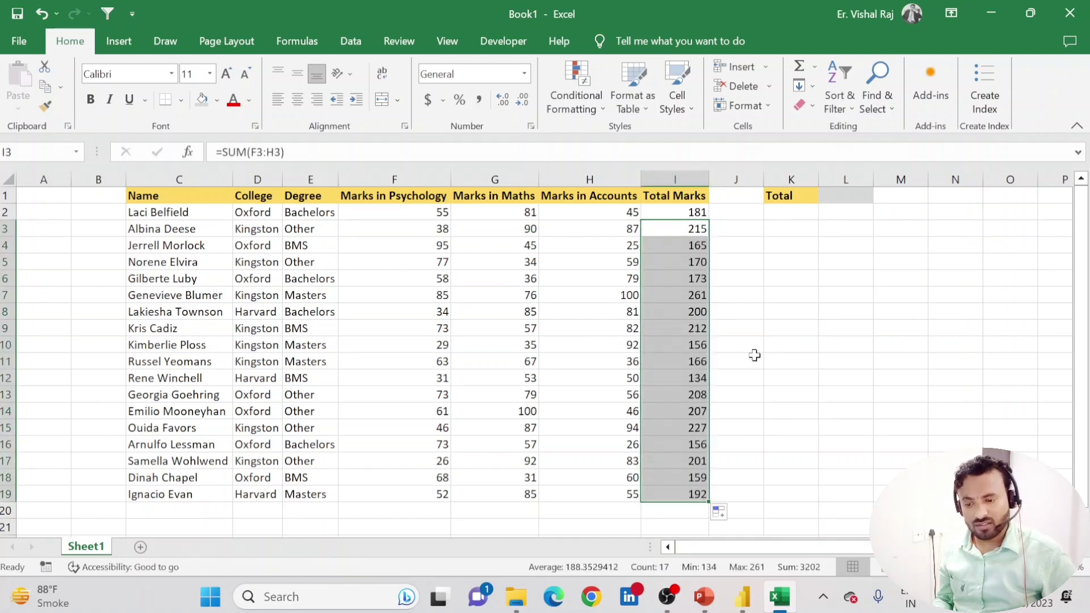
click(807, 350)
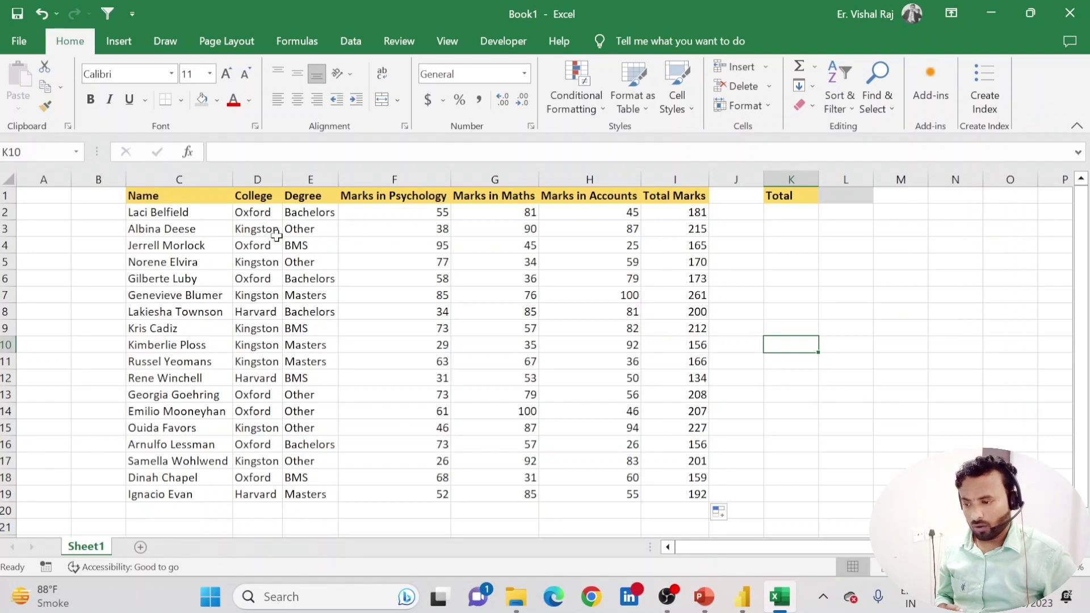
- Examine the students' College entries and their corresponding values in the Total Marks column
click(269, 208)
click(256, 248)
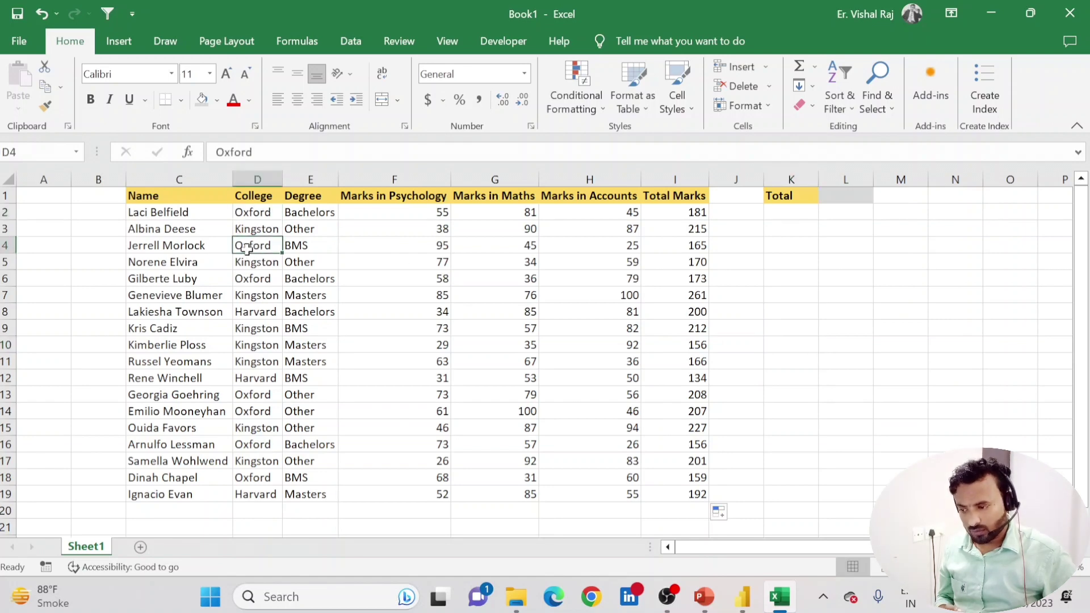
click(163, 259)
click(271, 249)
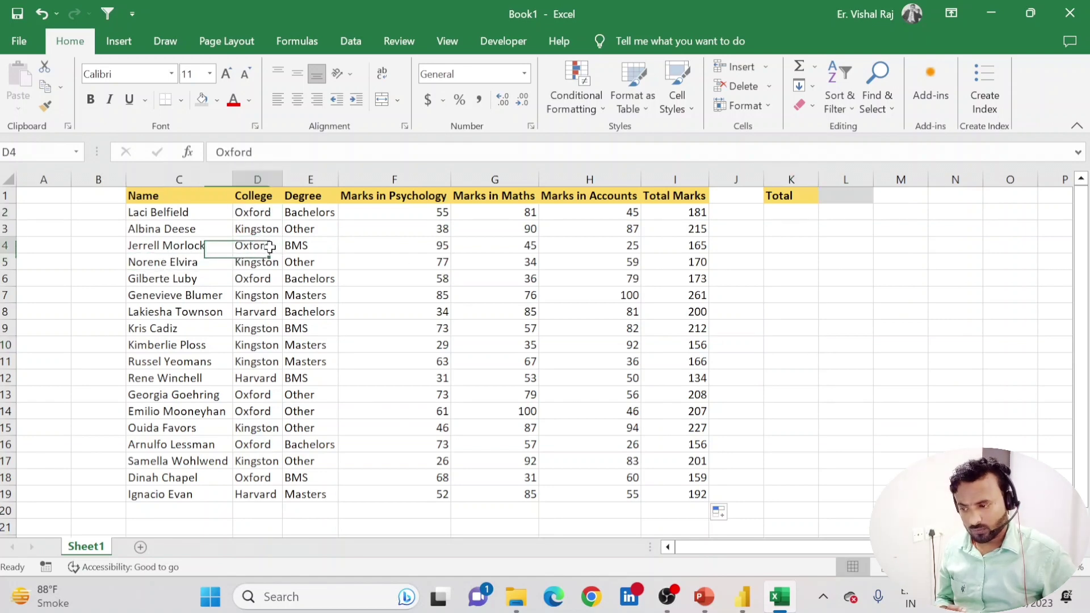
click(193, 213)
click(268, 216)
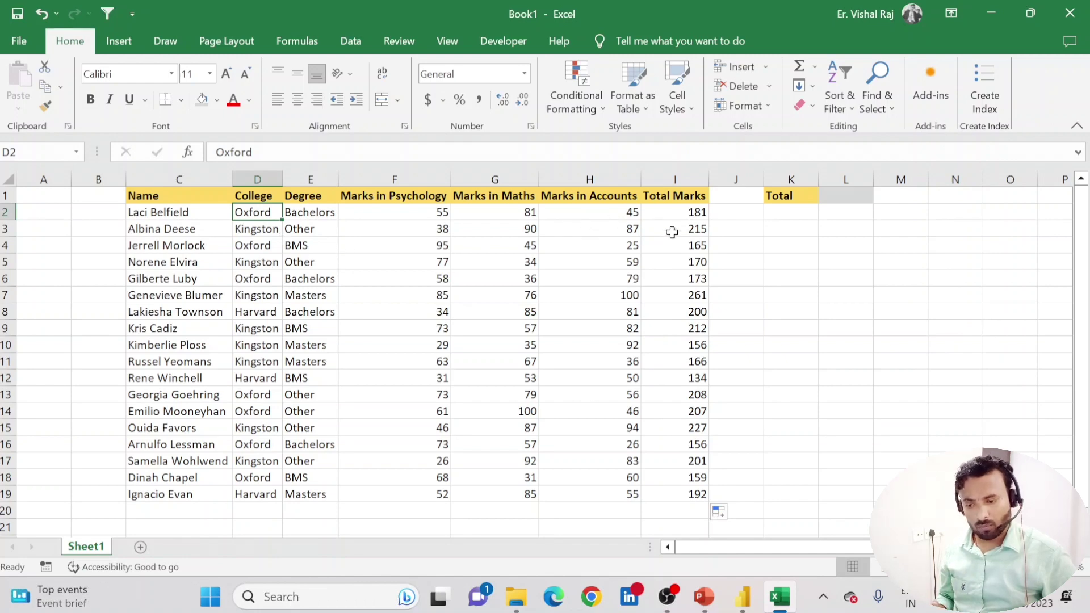
click(692, 210)
click(690, 246)
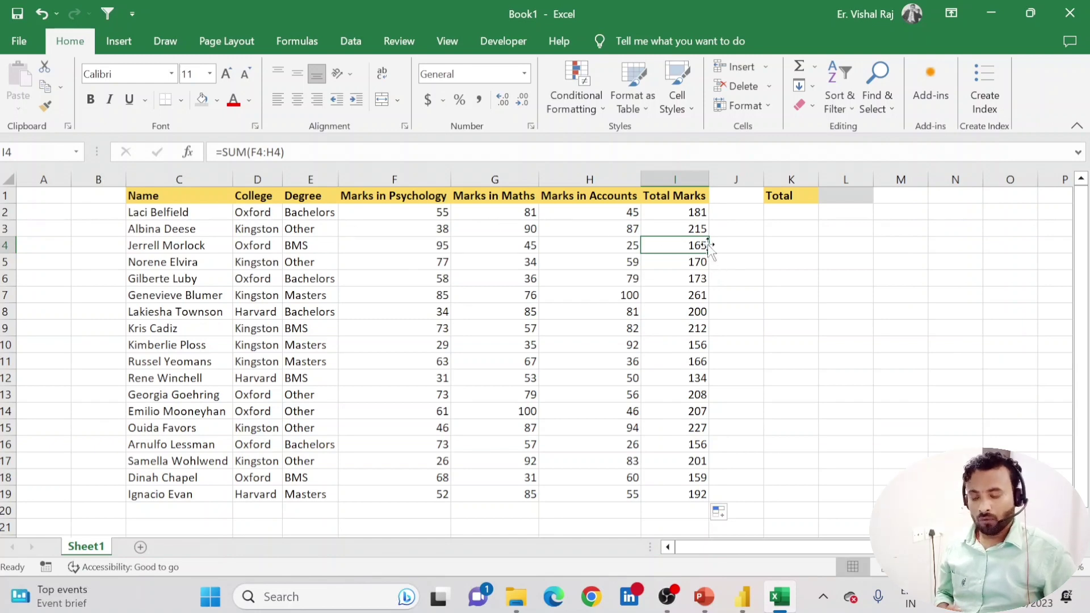
drag(693, 211, 710, 498)
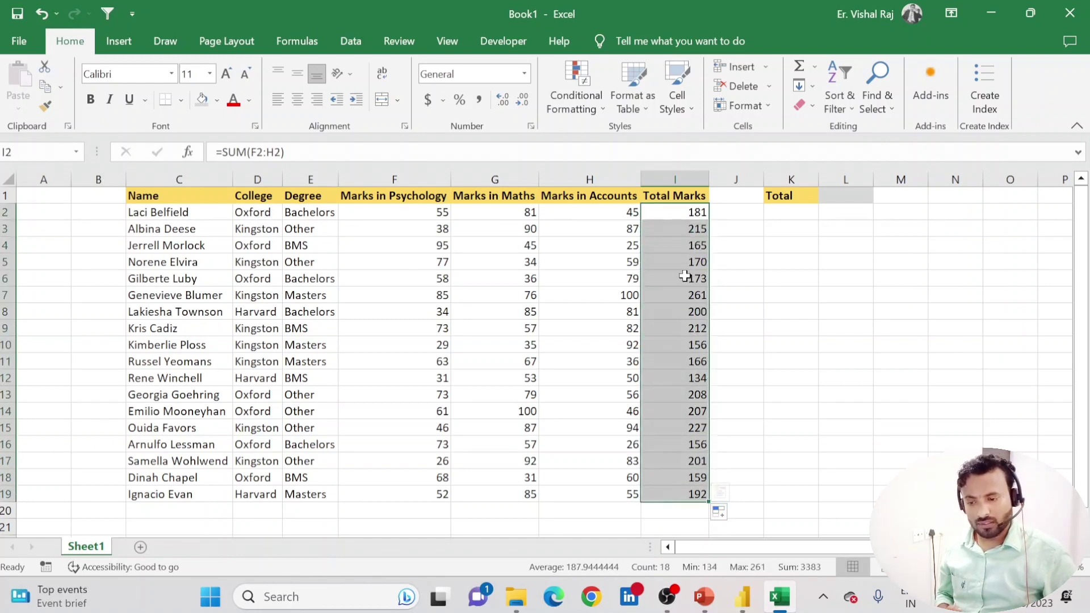
- Compare the Marks in Accounts values with the Total Marks values for the students in rows 2 to 8
click(694, 211)
click(586, 217)
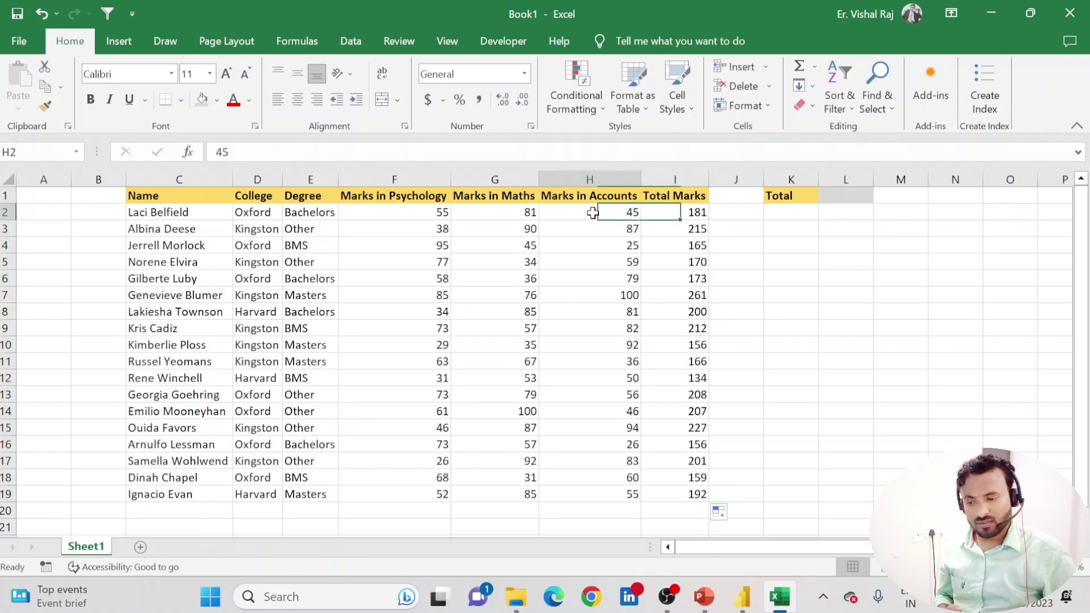
click(623, 233)
click(623, 246)
click(623, 262)
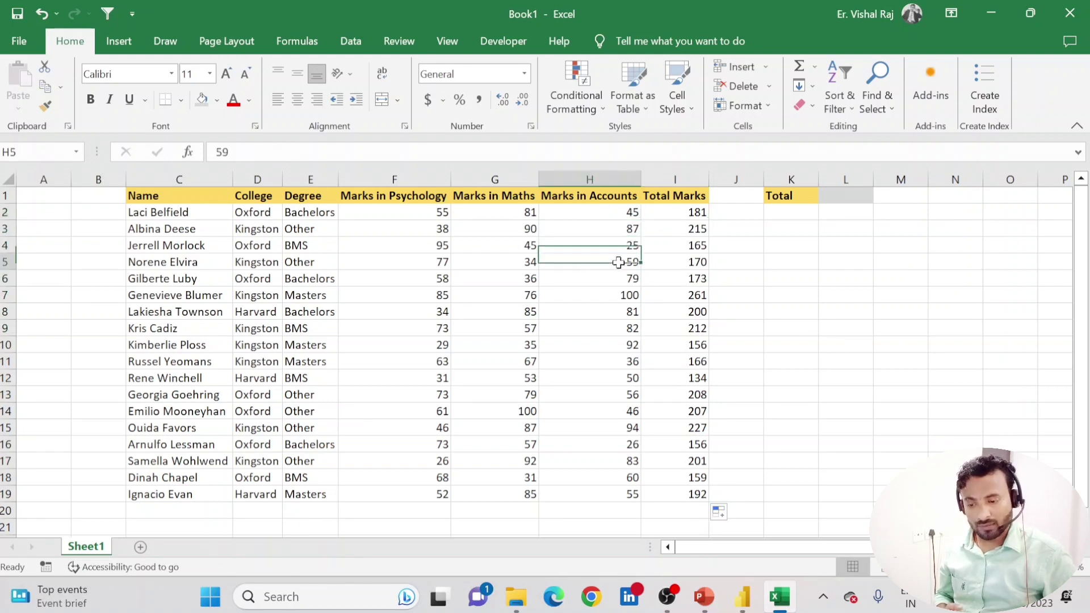
click(676, 262)
click(629, 281)
click(631, 292)
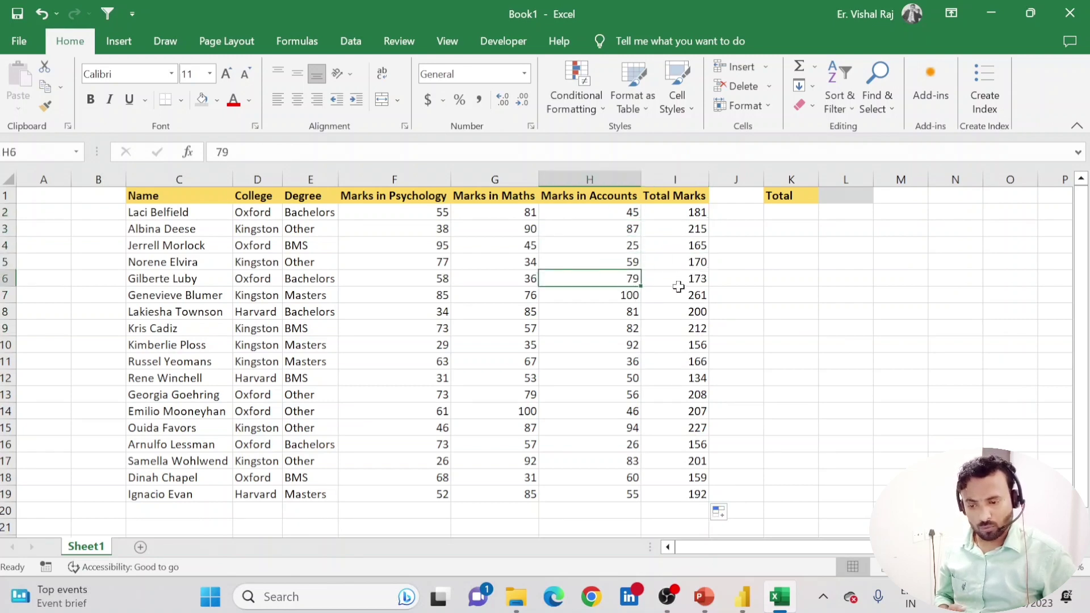
click(690, 294)
click(686, 312)
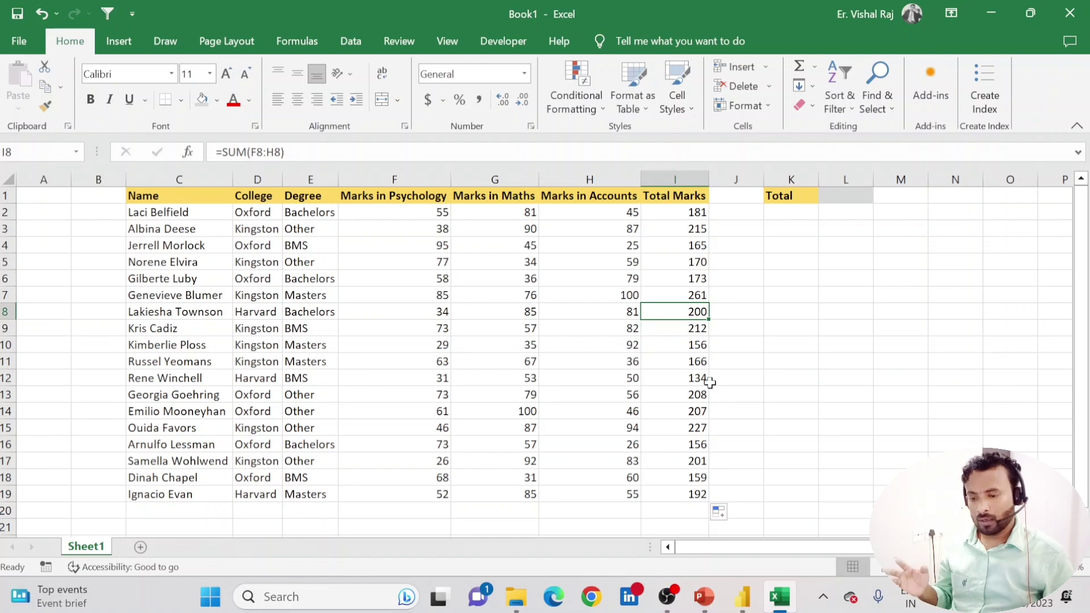
- Review the calculated Total Marks column and its SUM formula against the source data in columns C to H
click(690, 180)
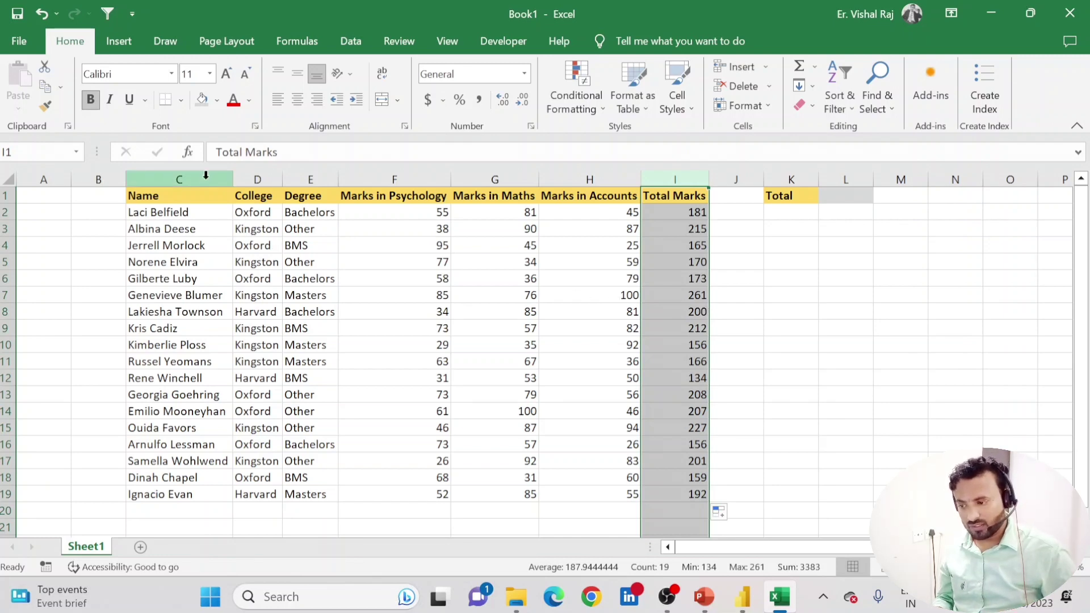
drag(182, 179, 547, 194)
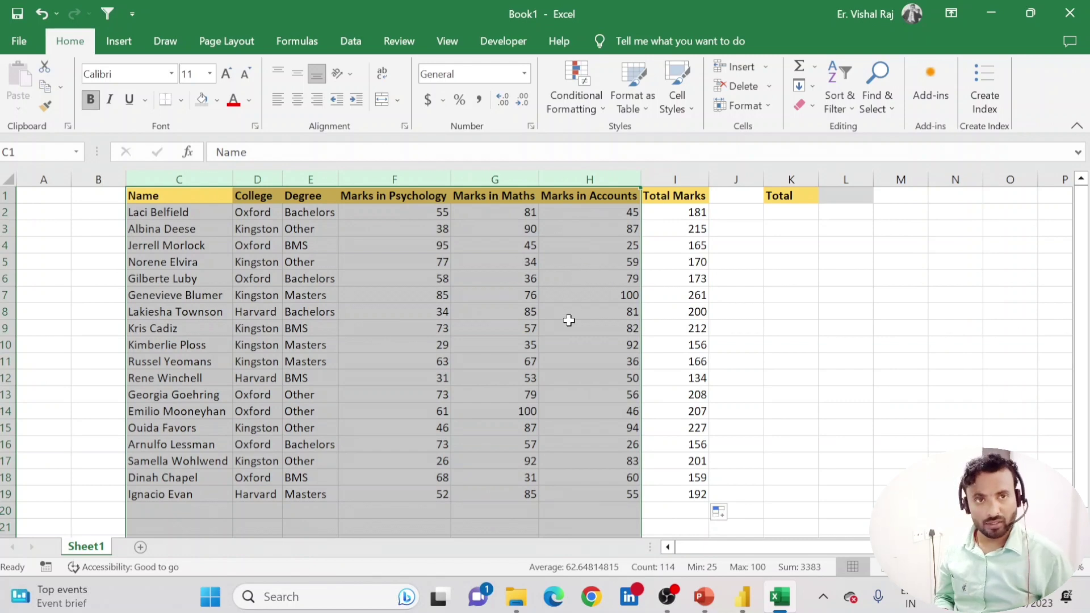
click(690, 262)
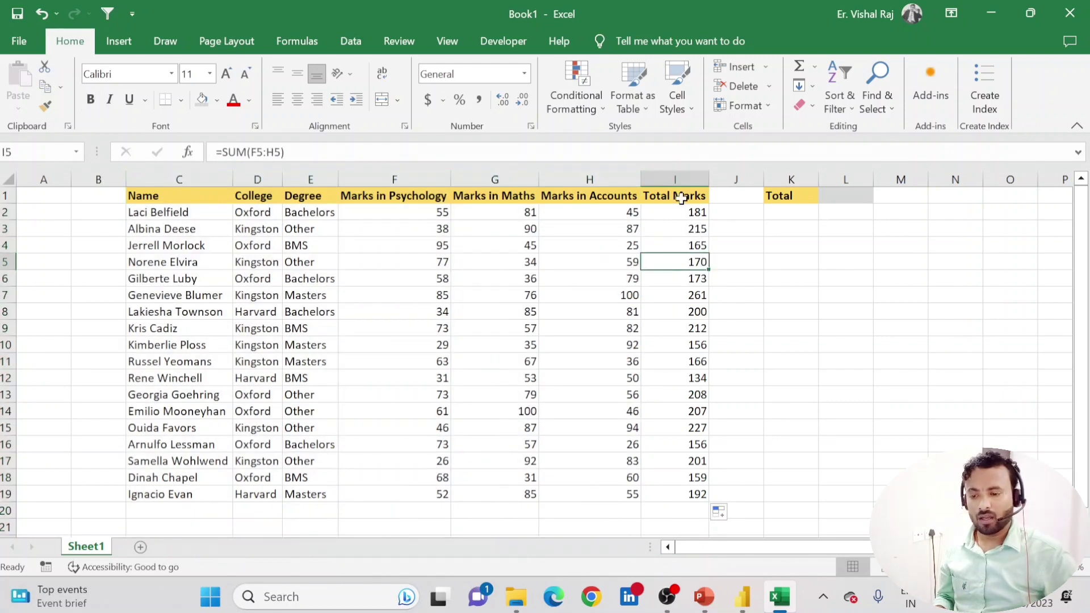
click(685, 177)
click(733, 228)
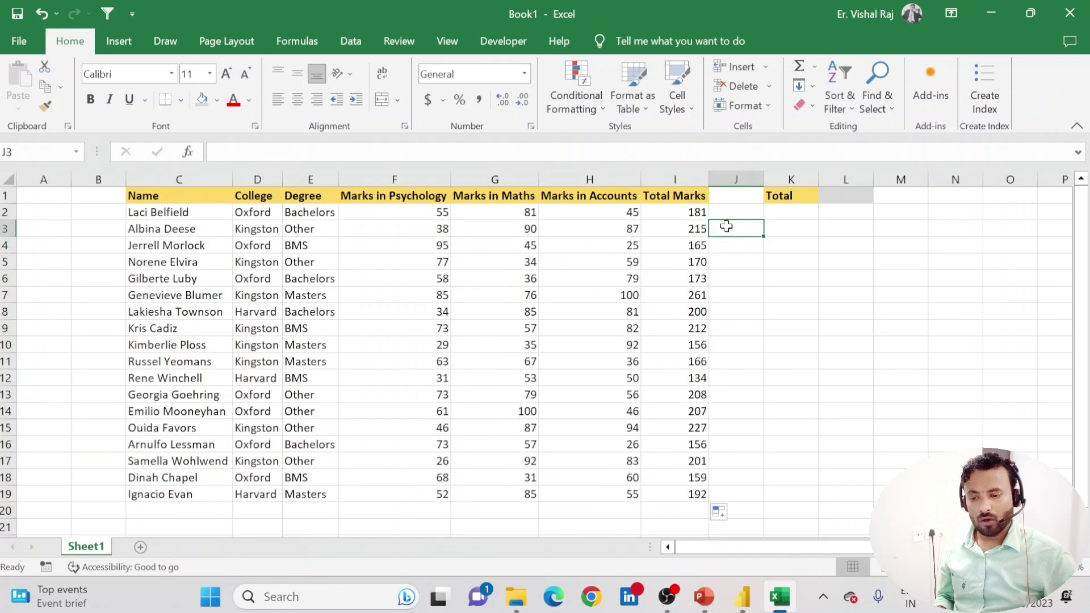
click(693, 212)
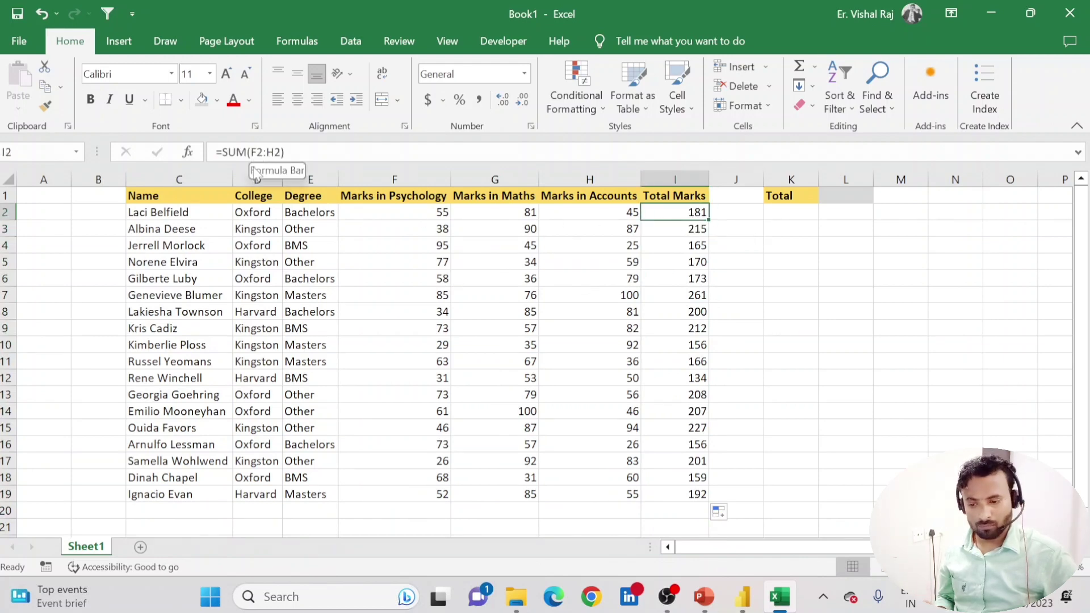
click(778, 229)
drag(691, 211, 696, 497)
click(846, 389)
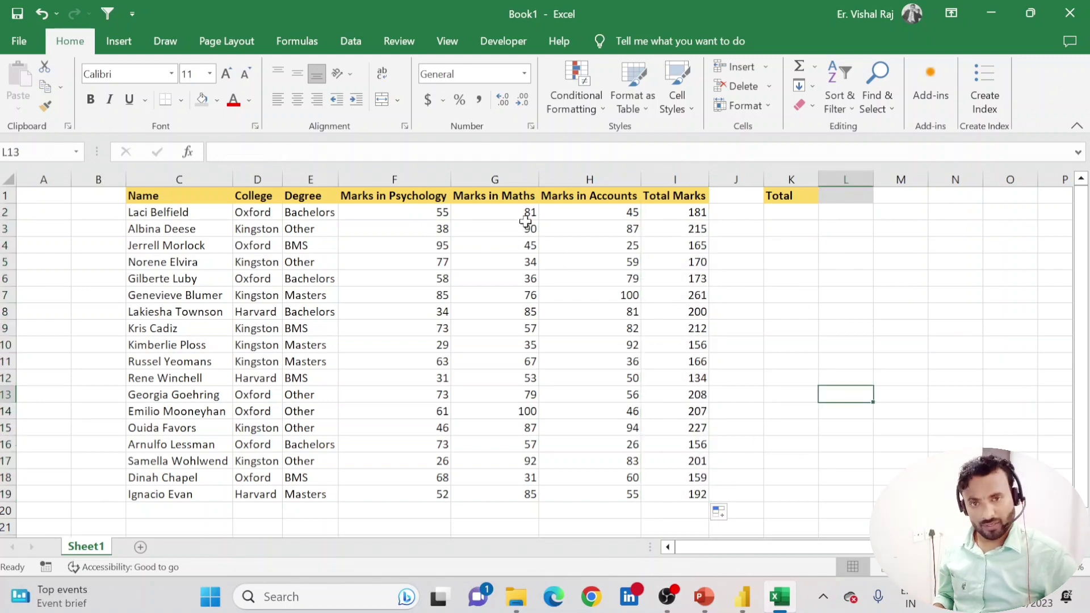
- Add filters to the table's header row and check the Name column's filter options, keeping every name included
click(415, 194)
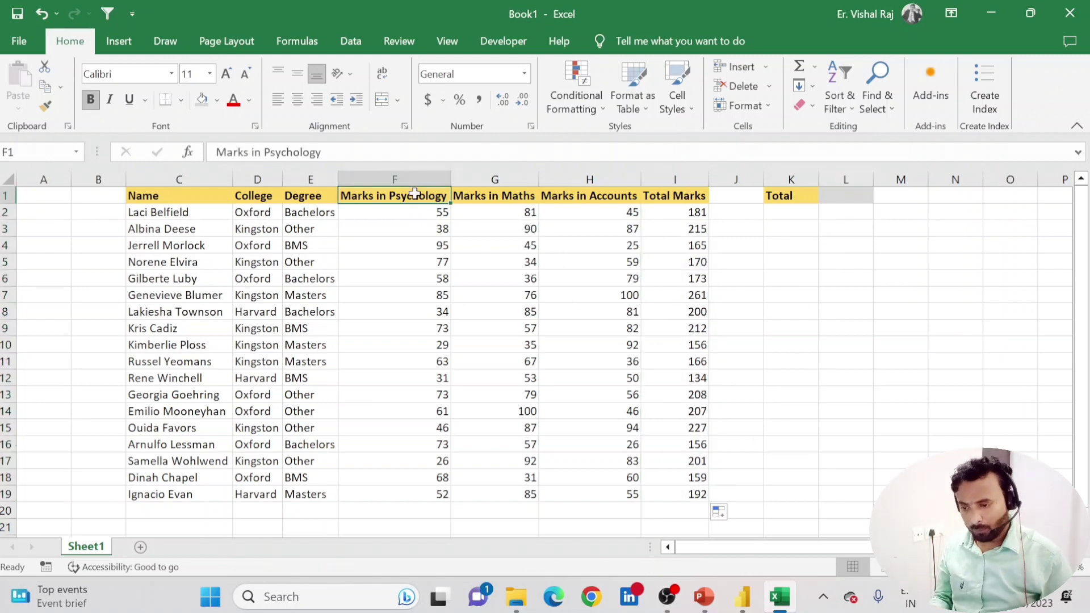
key(ctrl+shift+l)
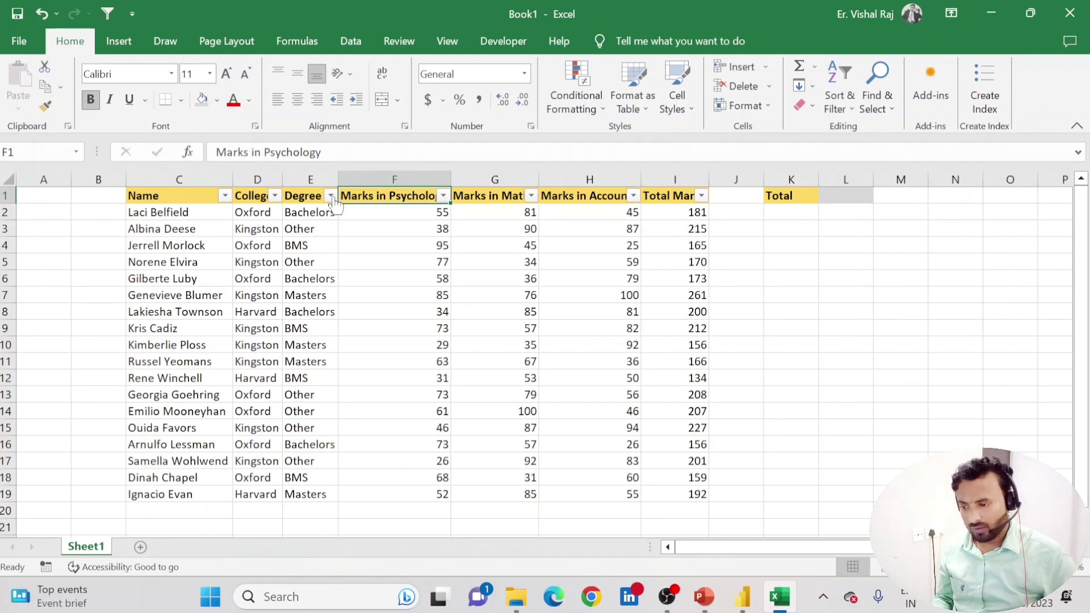
click(225, 197)
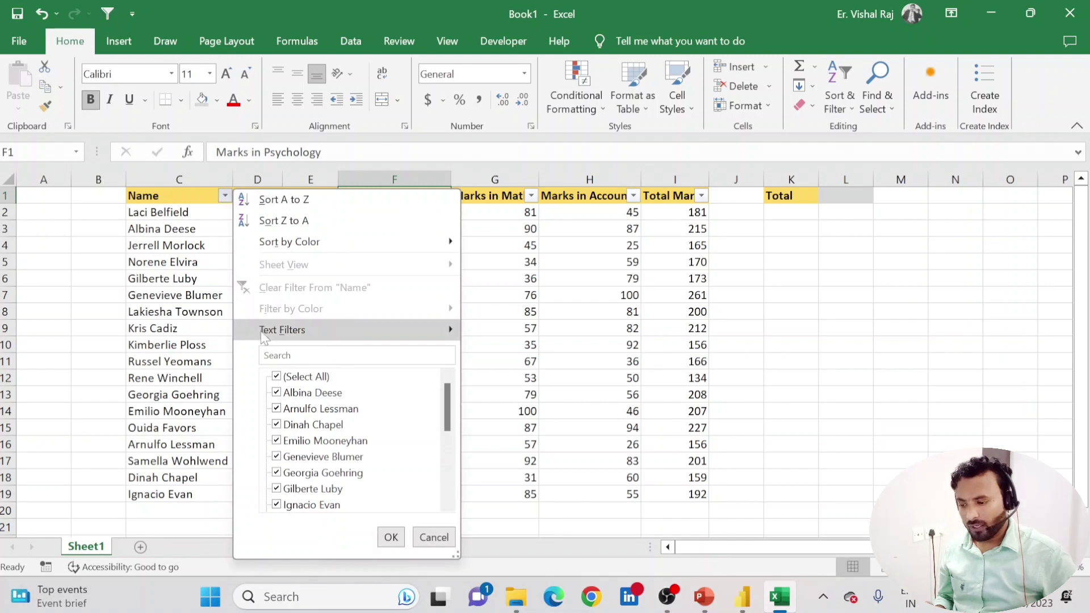
click(390, 537)
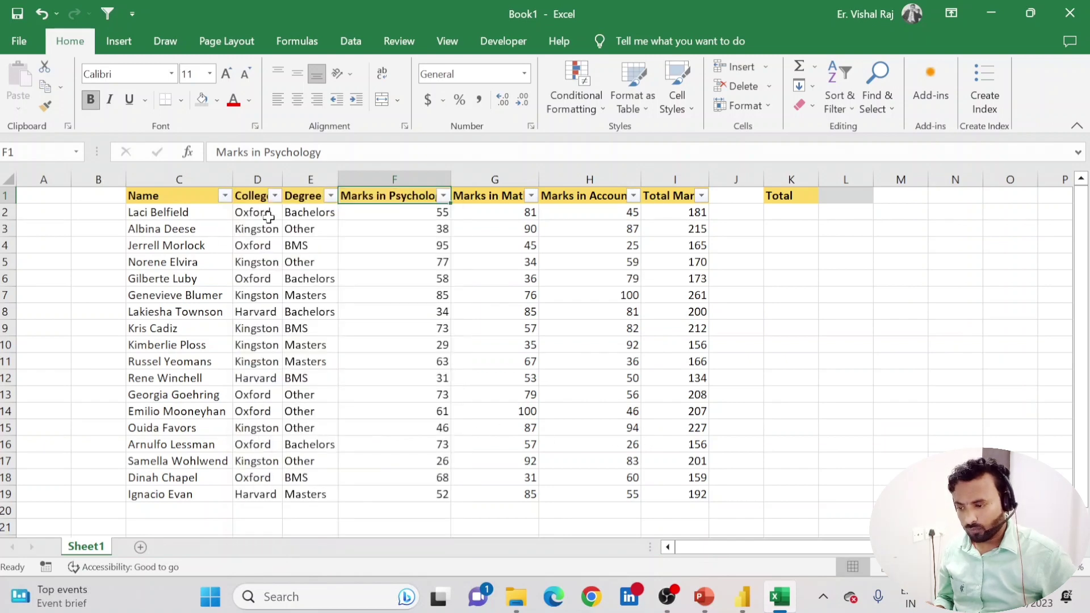
- Filter the College column to show only Oxford by excluding Harvard and Kingston
click(275, 197)
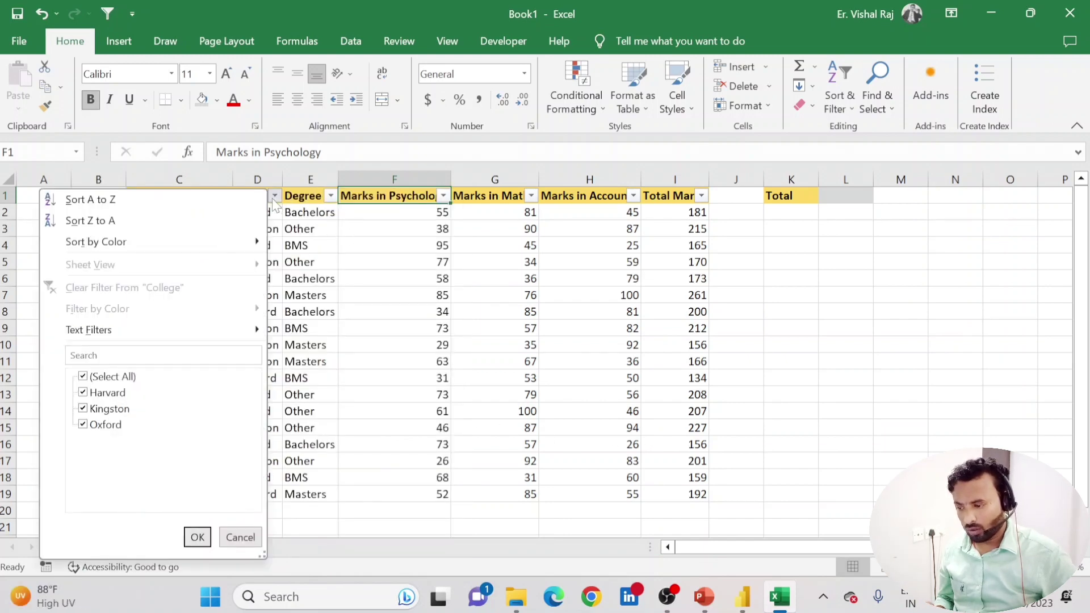
click(83, 393)
click(197, 537)
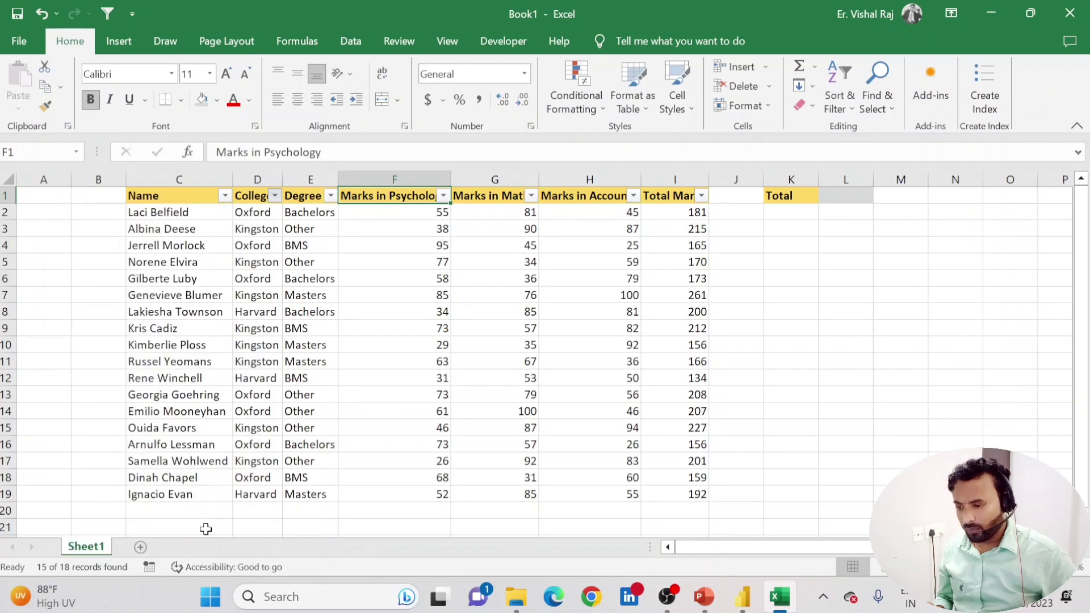
click(275, 196)
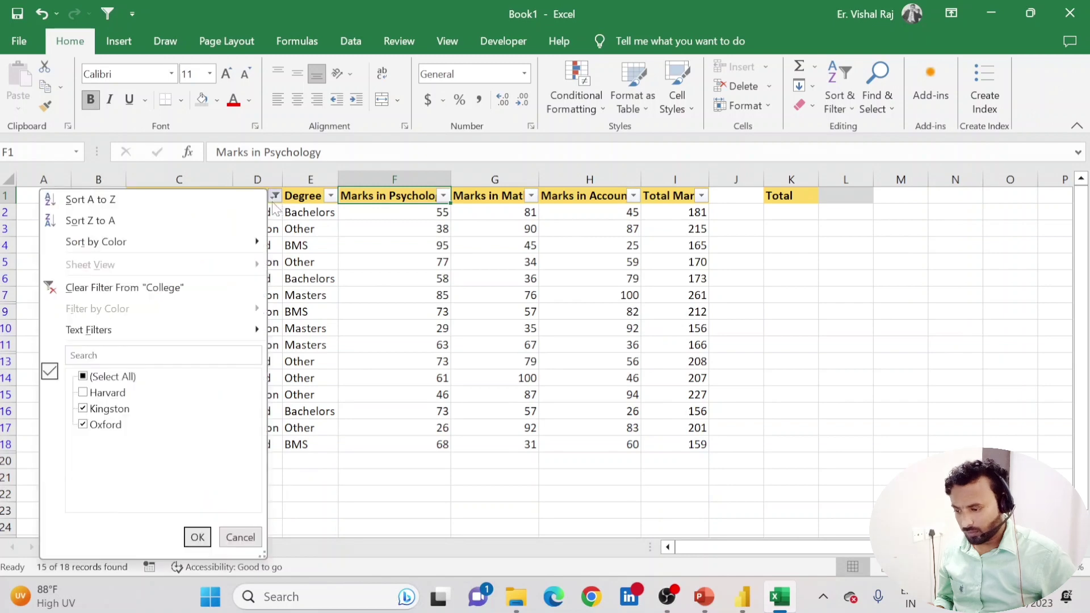
click(83, 409)
click(197, 538)
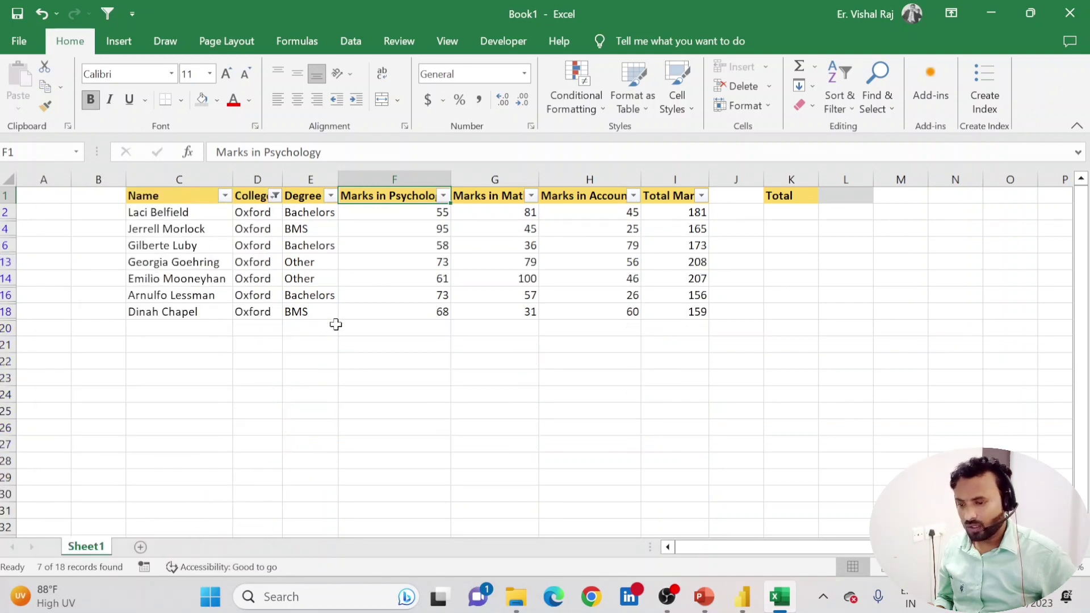
- Inspect the total marks of the filtered Oxford students and remove the filters from the table
click(695, 262)
drag(696, 214, 696, 312)
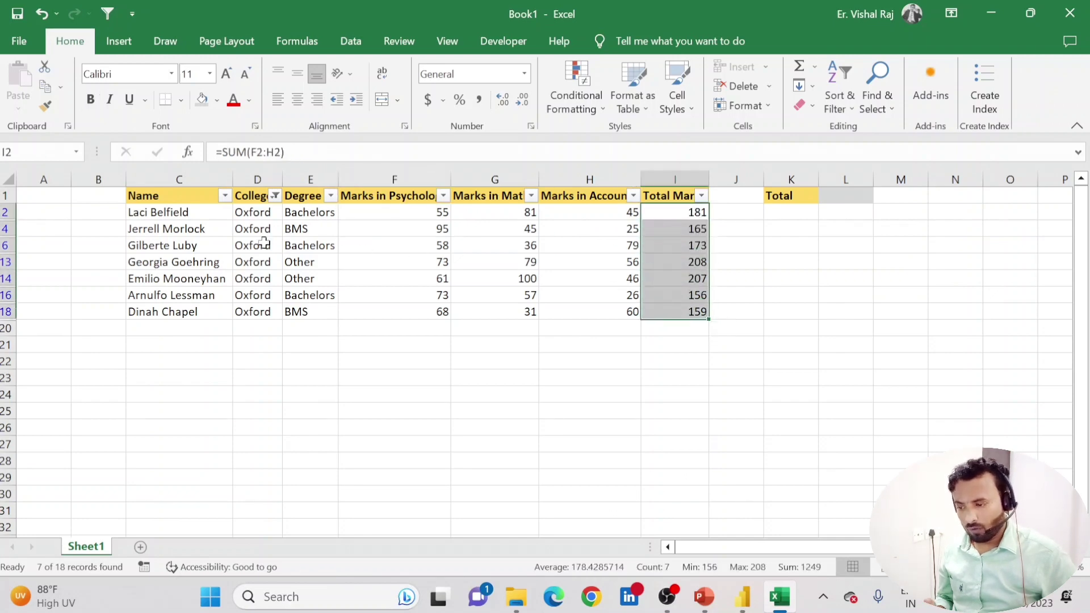
click(260, 214)
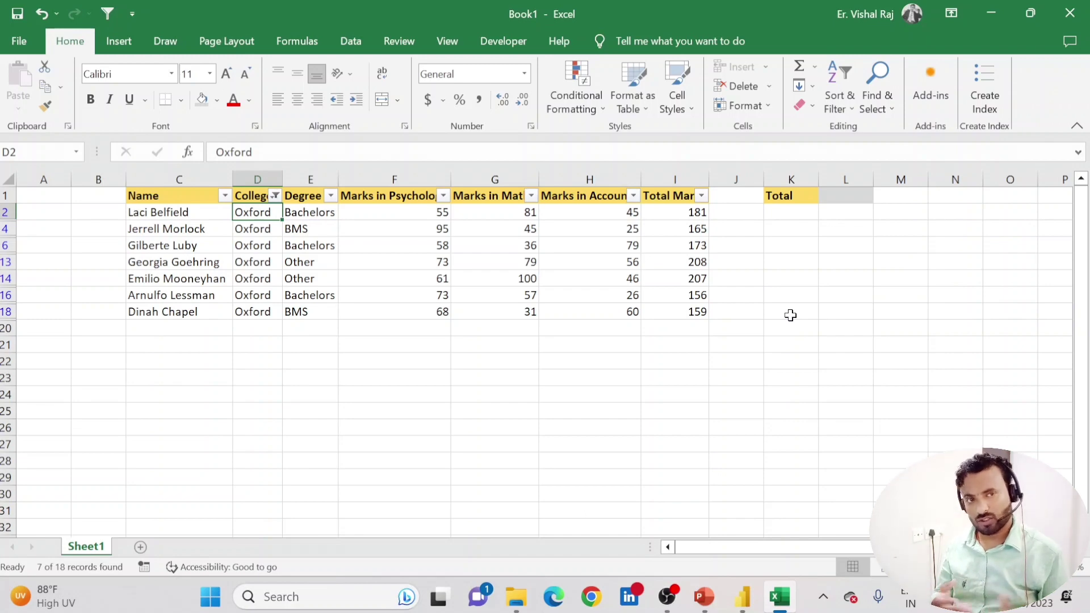
click(255, 197)
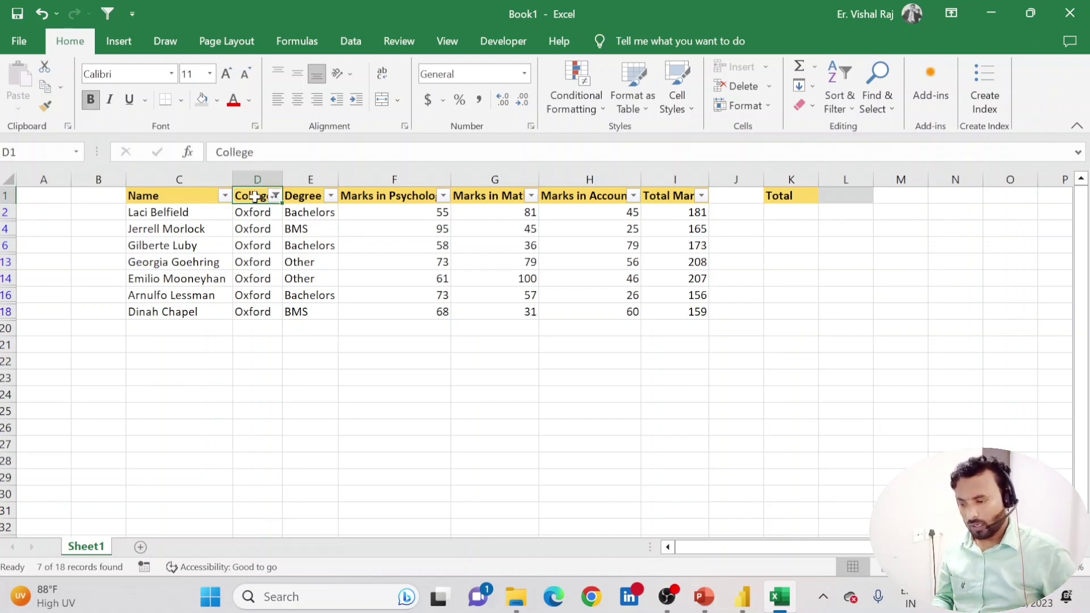
key(ctrl+shift+l)
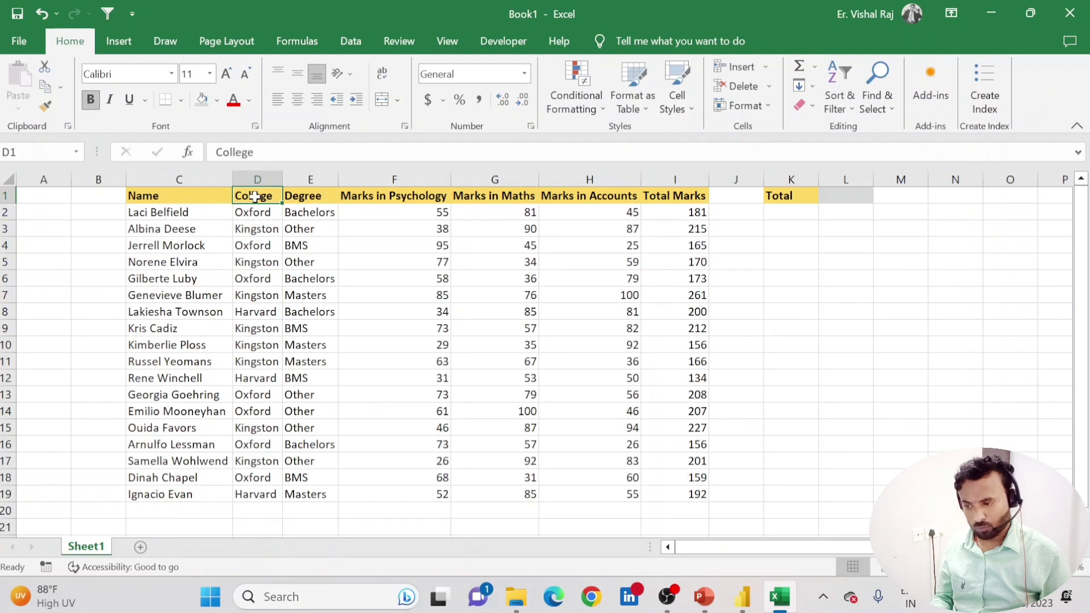
- Add filters to the table's header row and inspect the row-level SUM formulas in the Total Marks column
key(ctrl+shift+l)
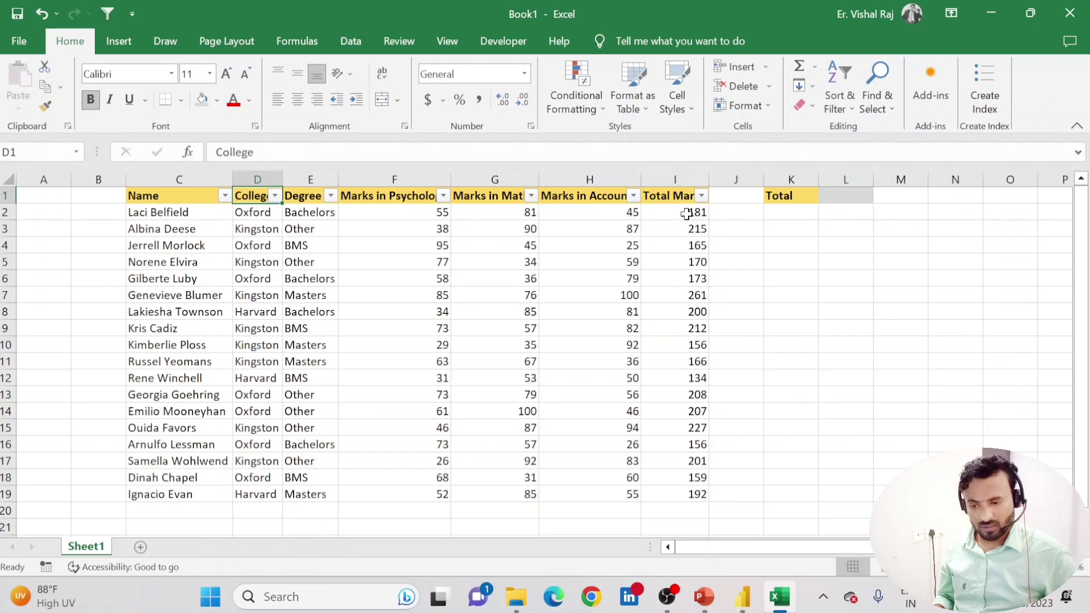
click(685, 410)
click(689, 243)
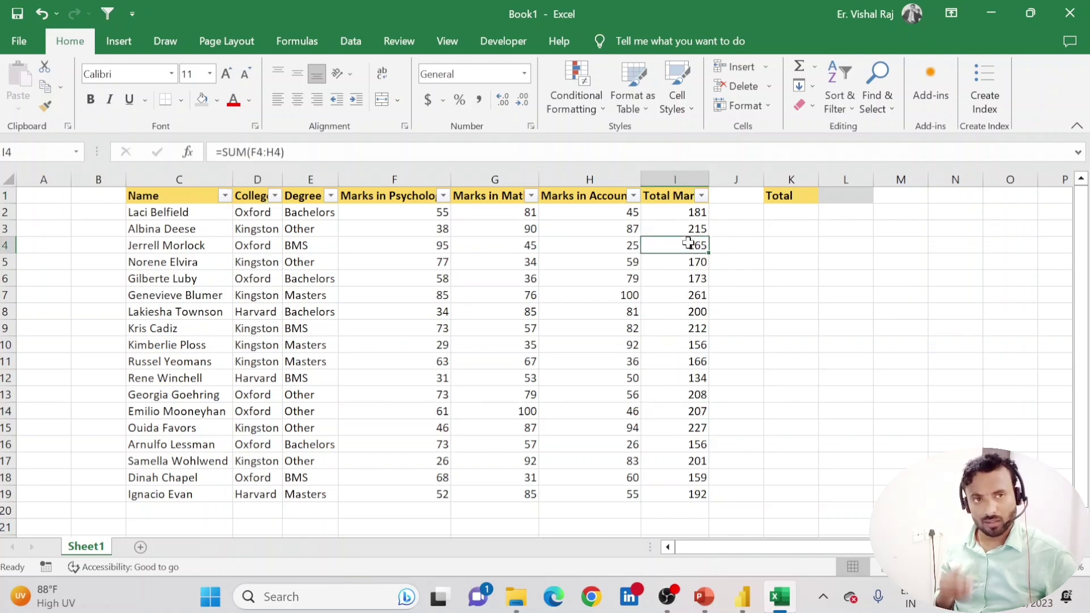
click(683, 324)
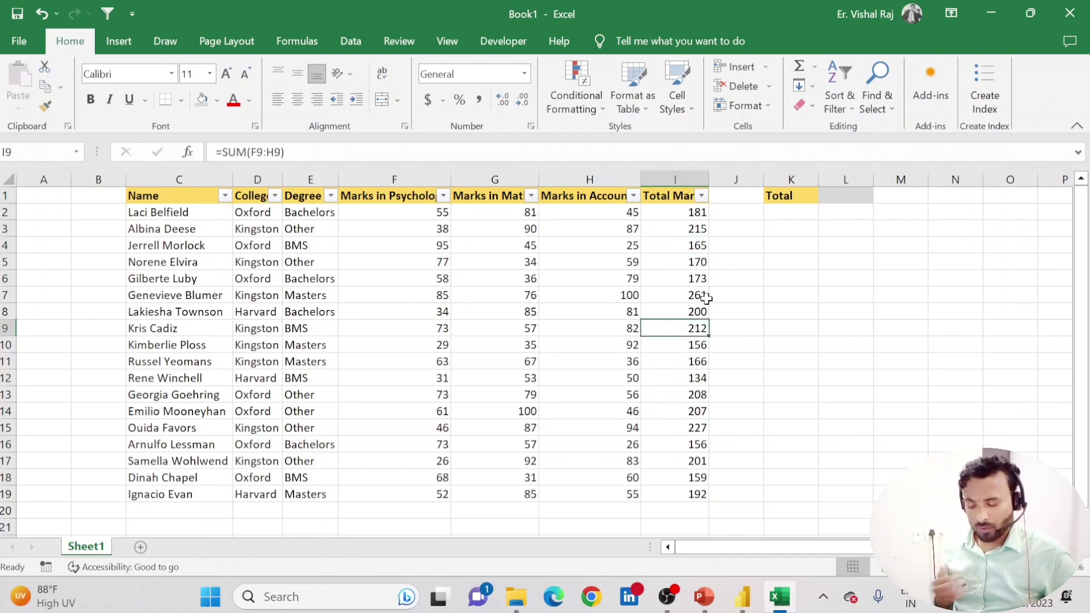
- Switch to the PowerPoint slide show to read the Measure notes on the DAX slide, and return to the Excel workbook
key(alt+Tab)
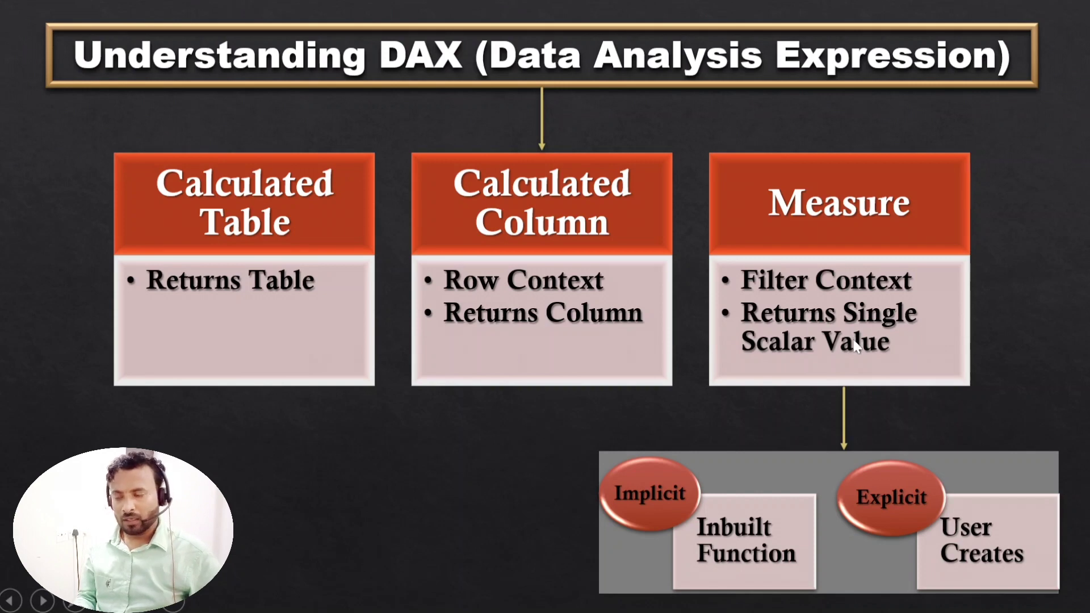
key(alt+Tab)
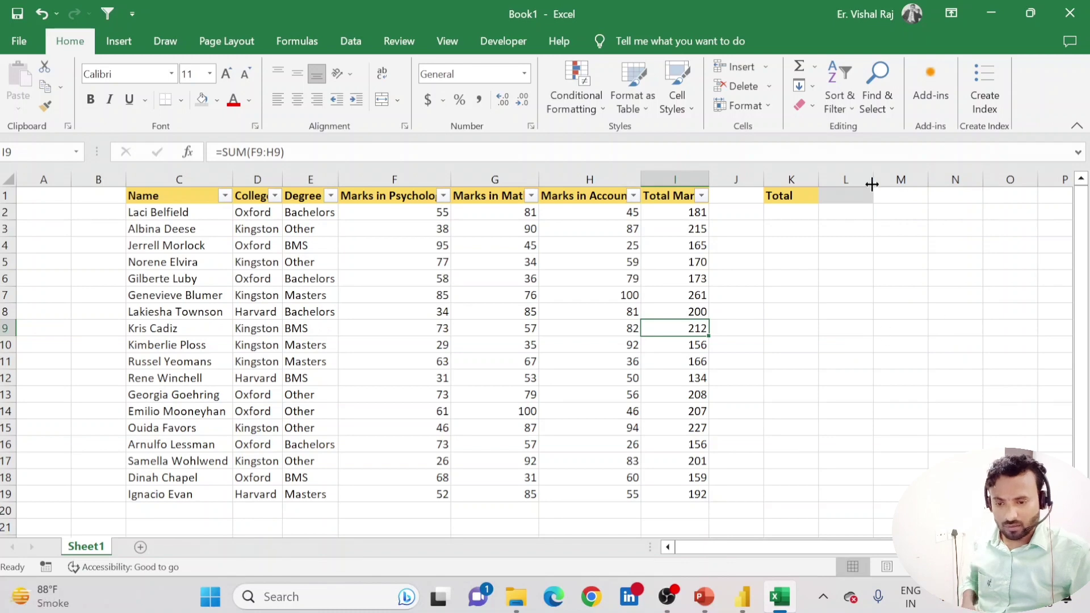
- Enter =SUBTOTAL(9,I2:I19) in cell L1 beside the Total label to sum the Total Marks column
click(862, 200)
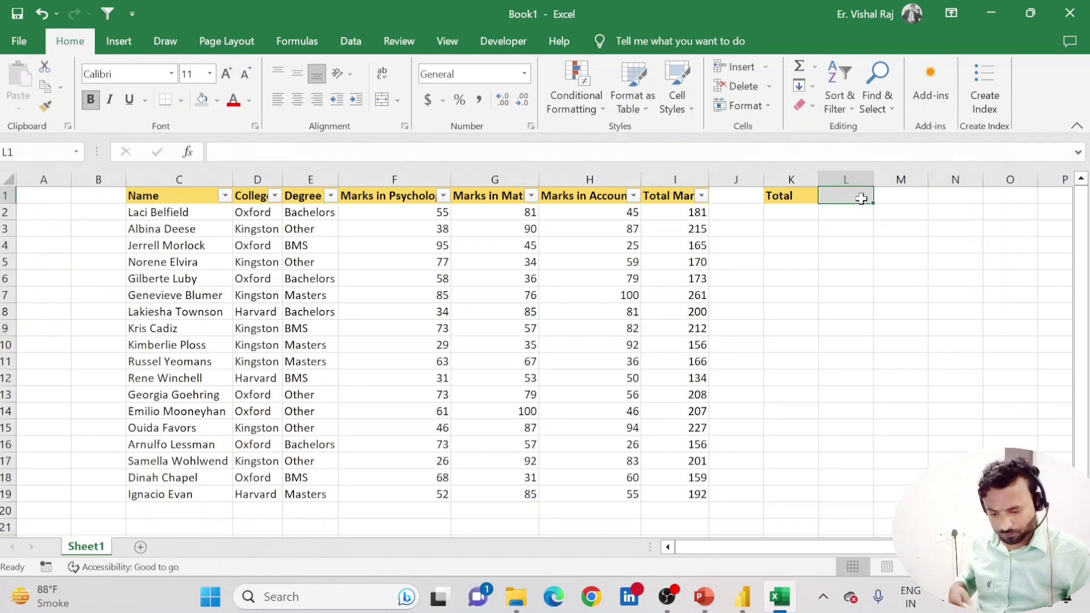
text(=)
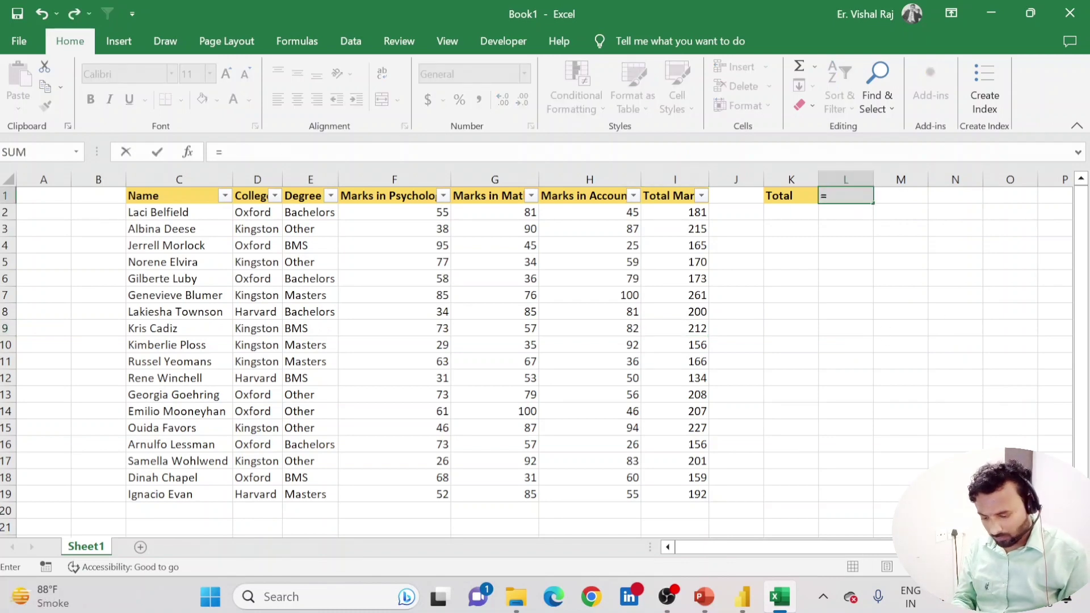
text(subtota)
key(Tab)
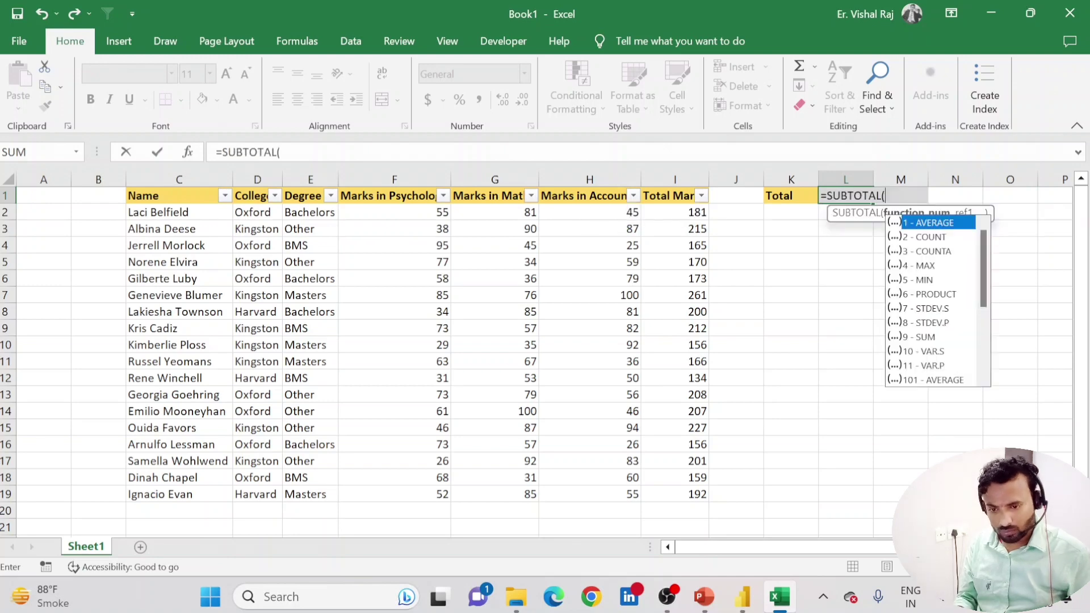
text(9,)
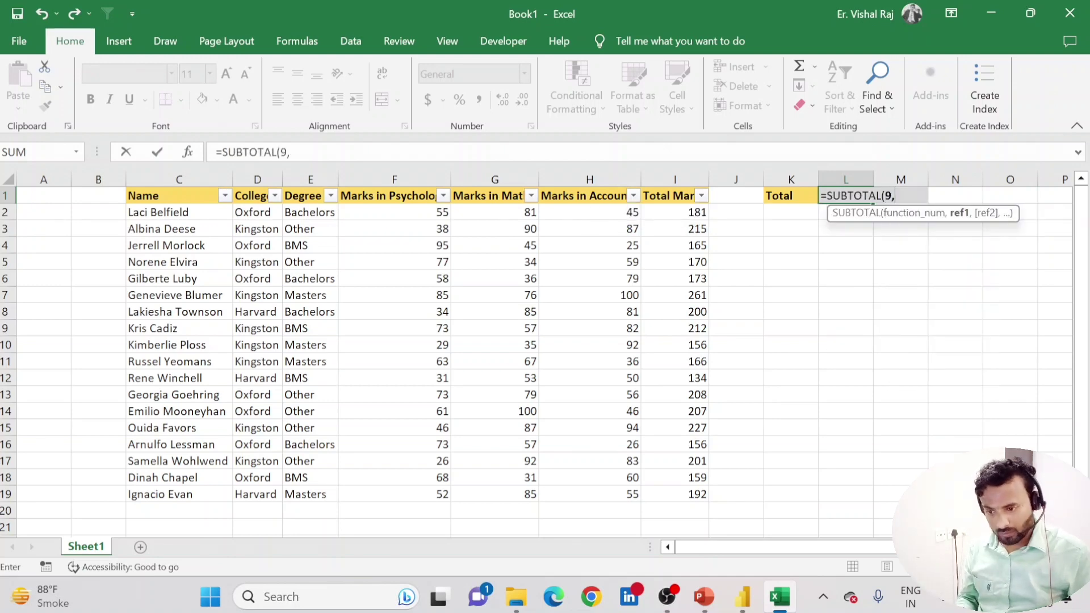
click(688, 213)
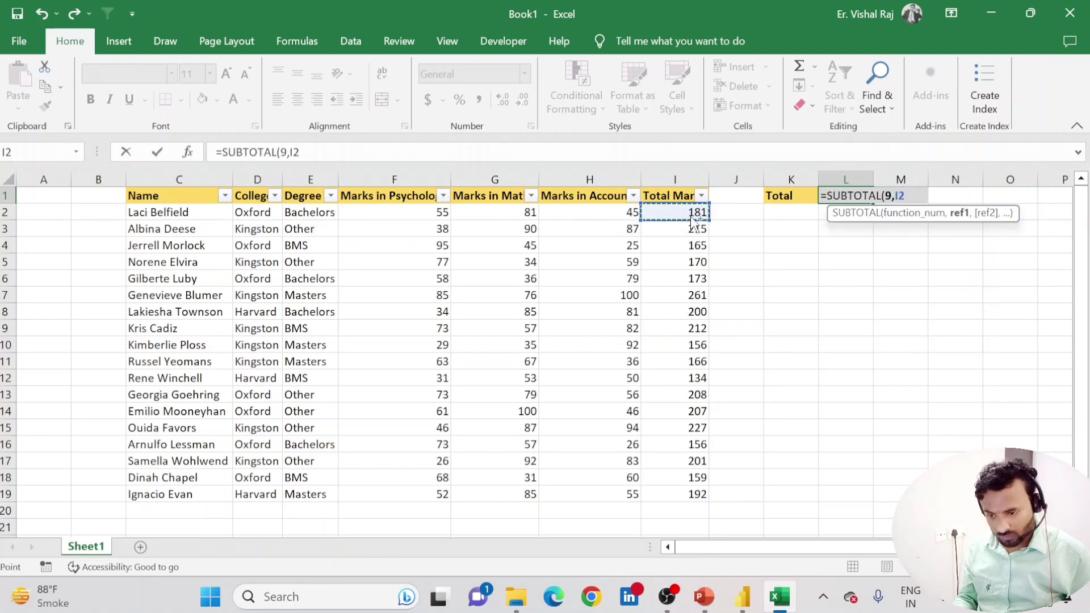
key(ctrl+shift+Down)
key(Return)
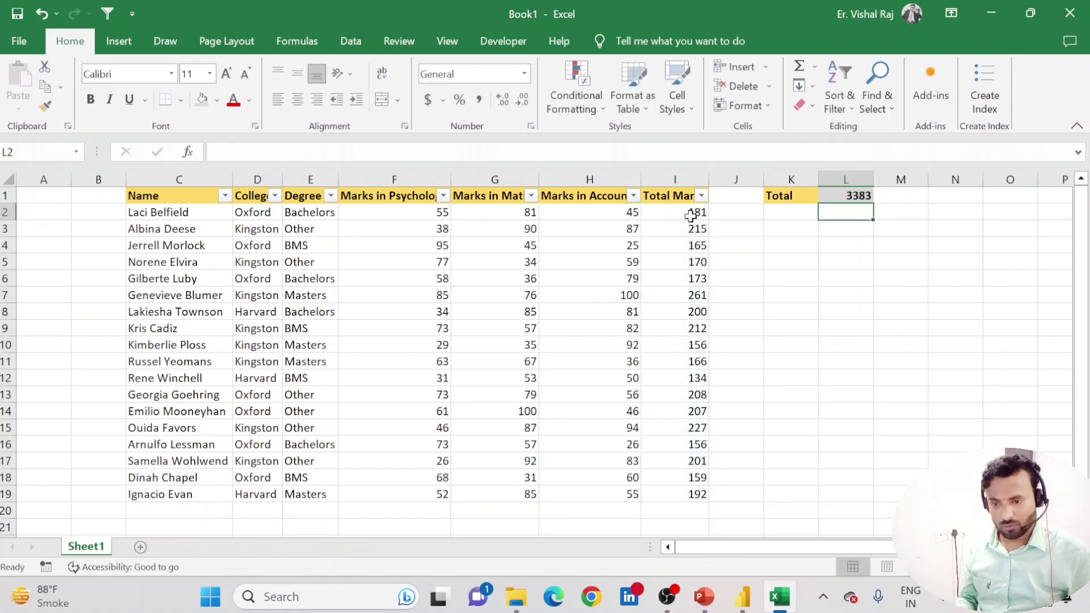
- Compare the sum of the Total Marks cells I2:I19 with the SUBTOTAL formula in cell L1
drag(692, 212, 683, 490)
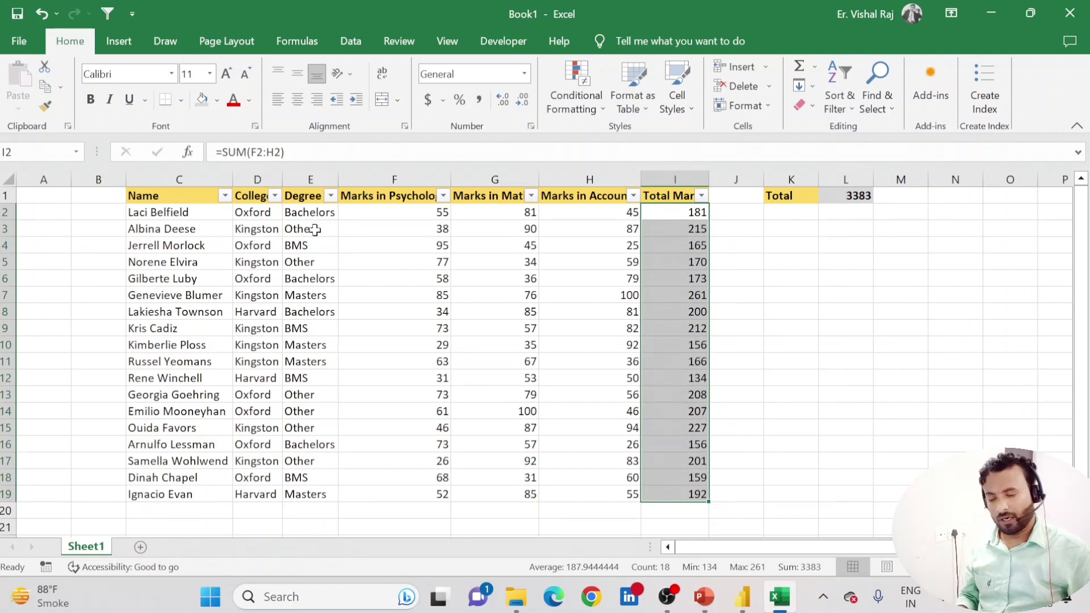
click(845, 198)
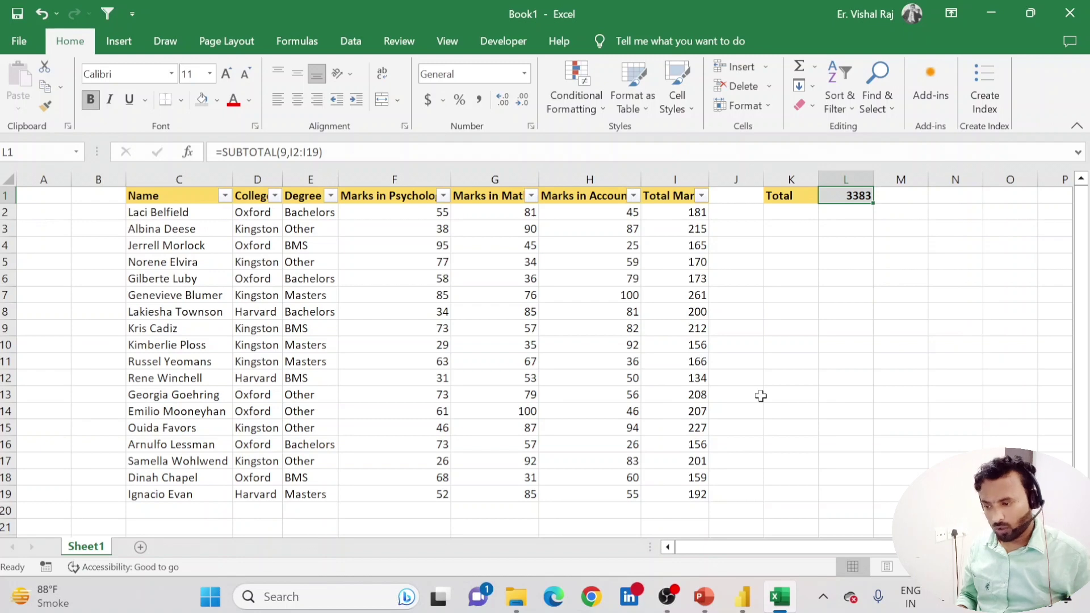
- Filter the College column by the Oxford cell value and undo the filter
click(260, 214)
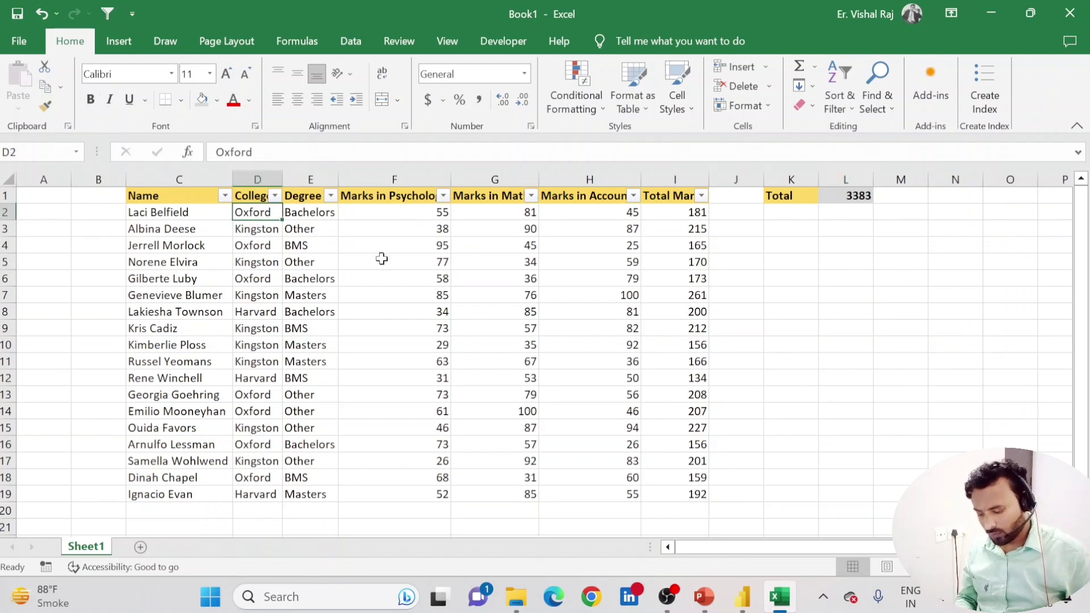
key(alt+4)
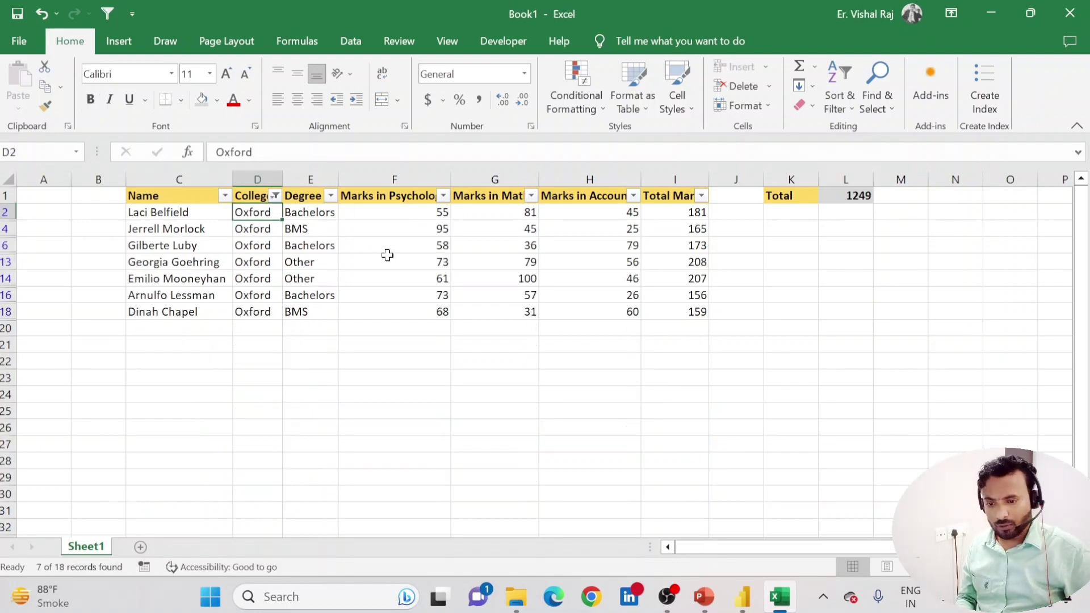
key(ctrl+z)
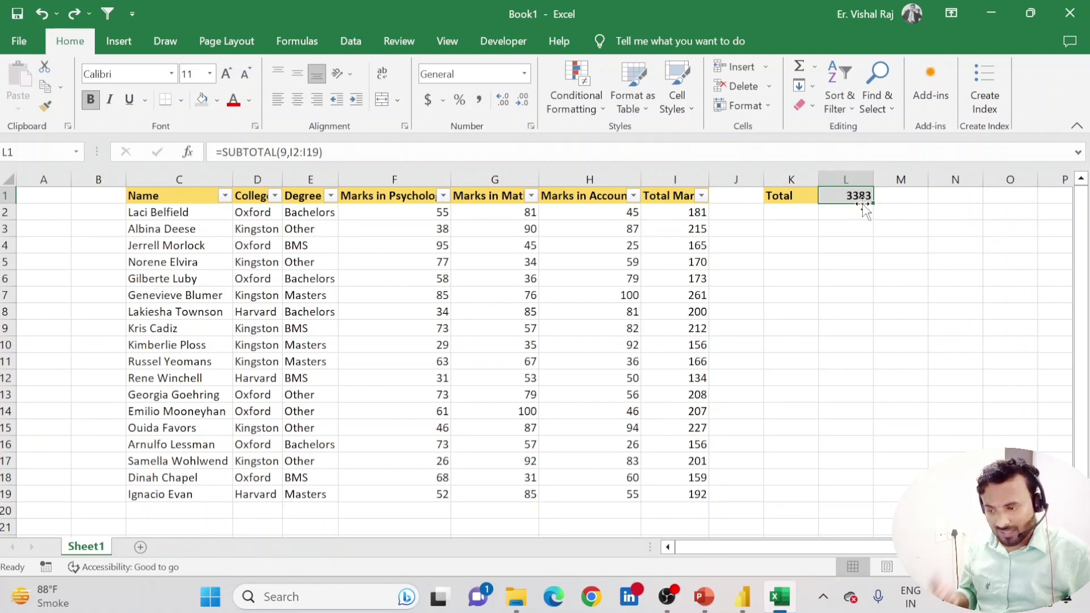
- Filter the table by the Oxford value in D2 and compare the subtotal in L1 with the sum of the visible Total Marks
click(257, 213)
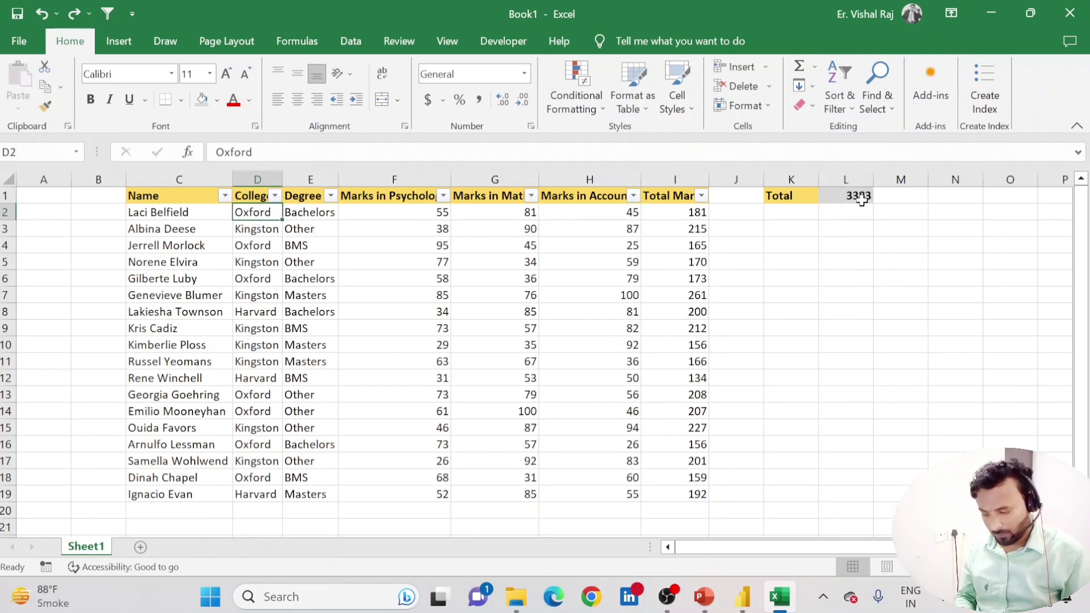
key(alt+4)
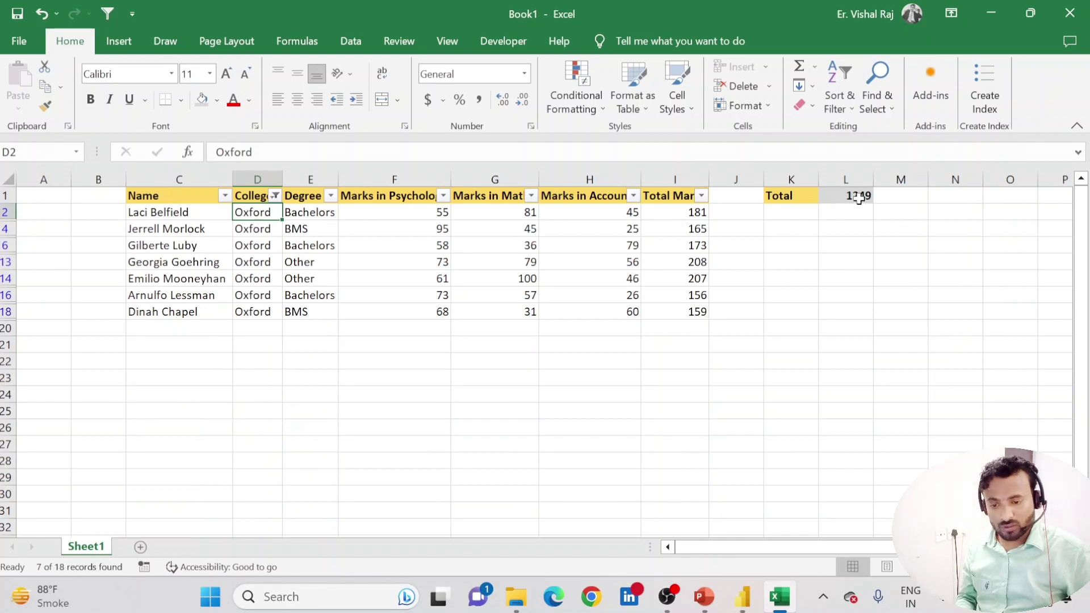
click(859, 200)
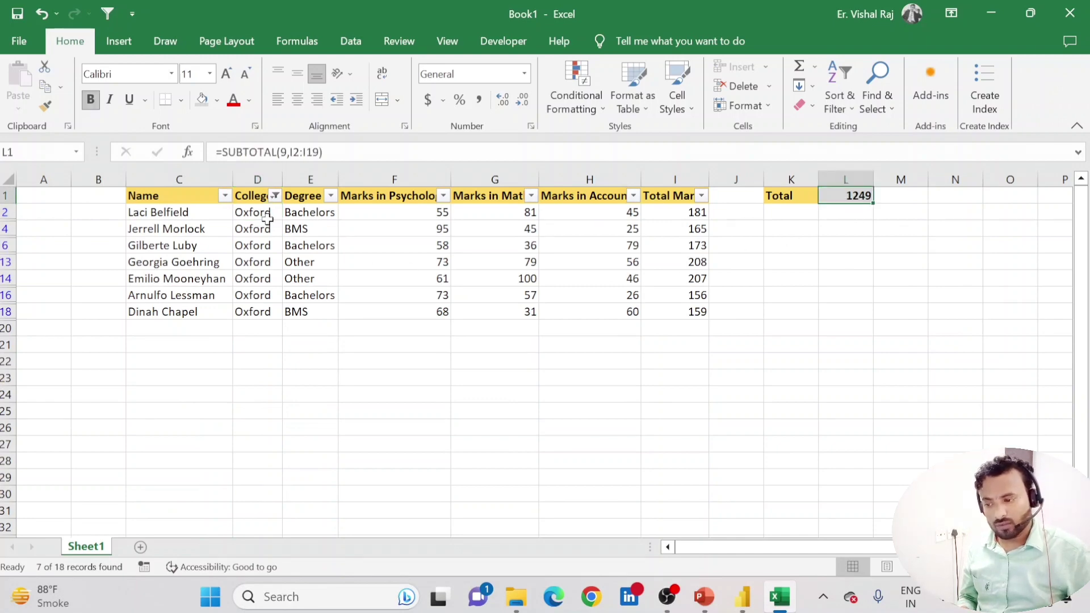
drag(263, 215, 262, 312)
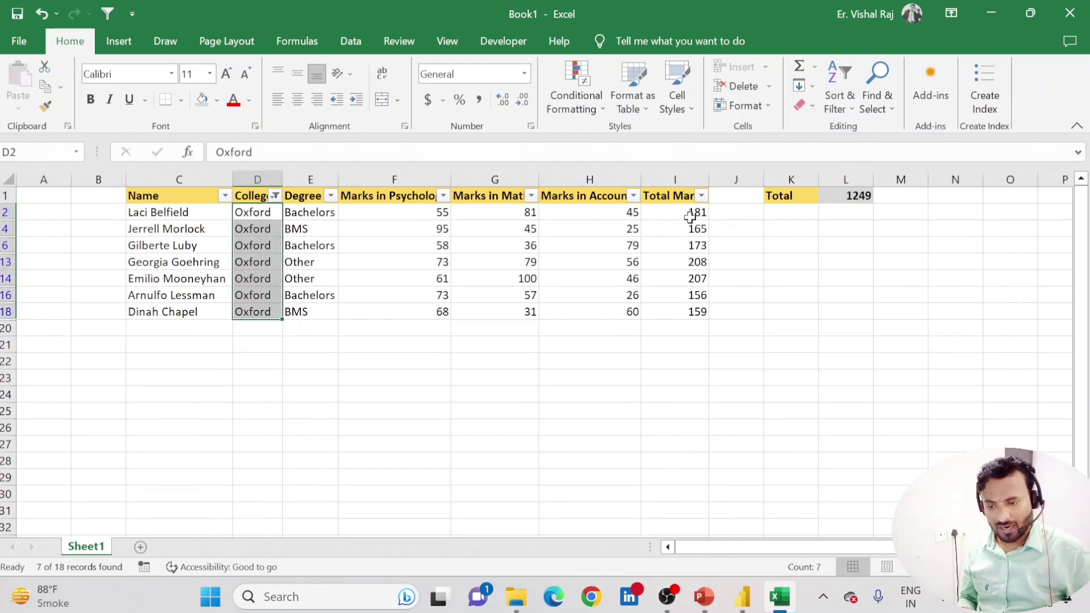
drag(690, 213, 688, 313)
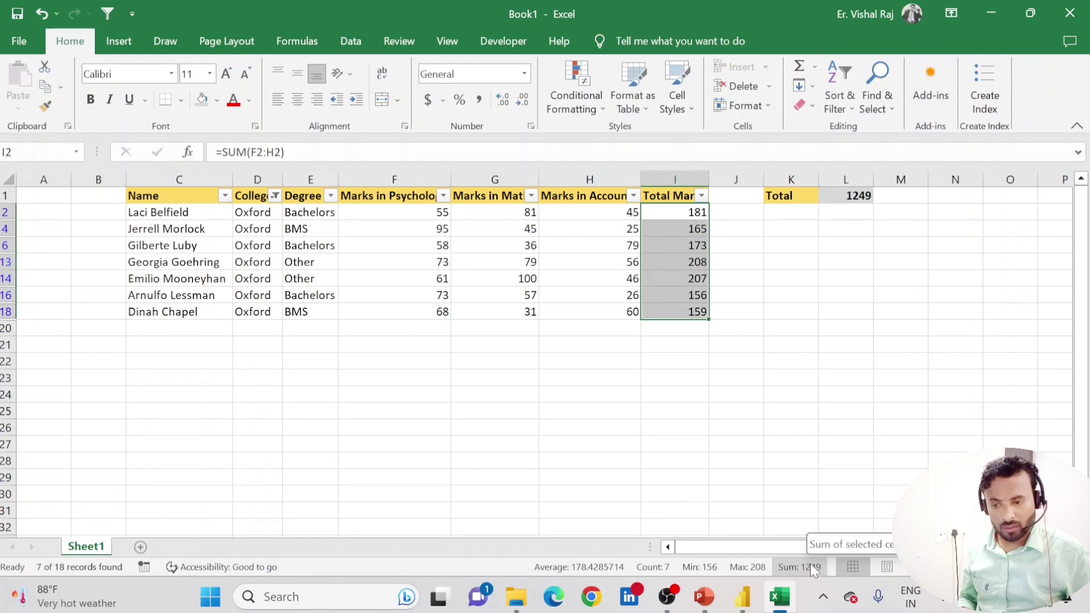
click(854, 200)
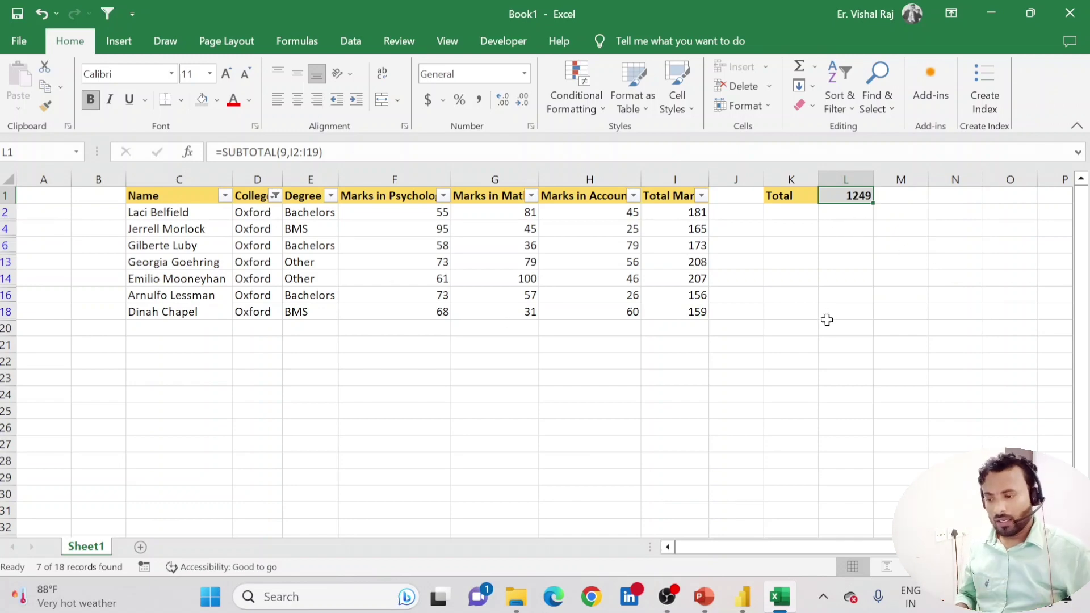
- Change the College filter from Oxford to Harvard to check the subtotal in L1, and clear the College filter
click(276, 197)
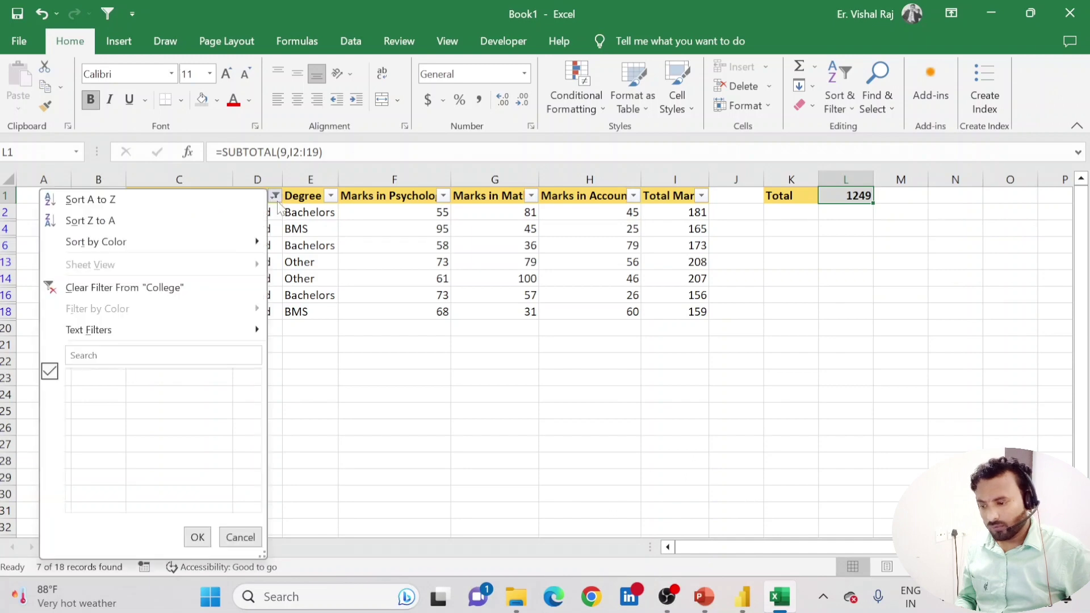
click(83, 426)
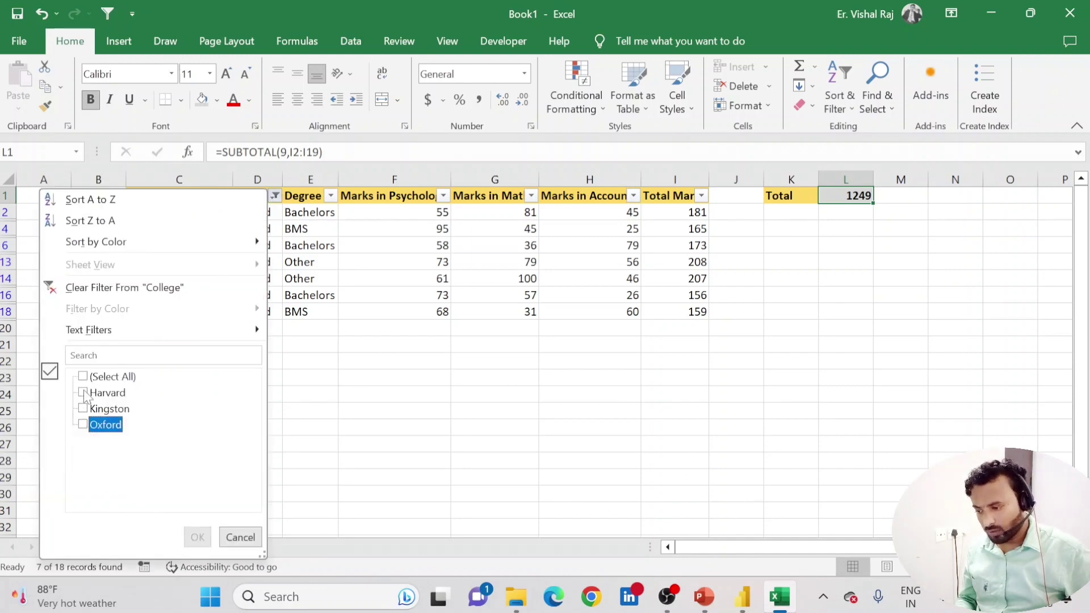
click(83, 393)
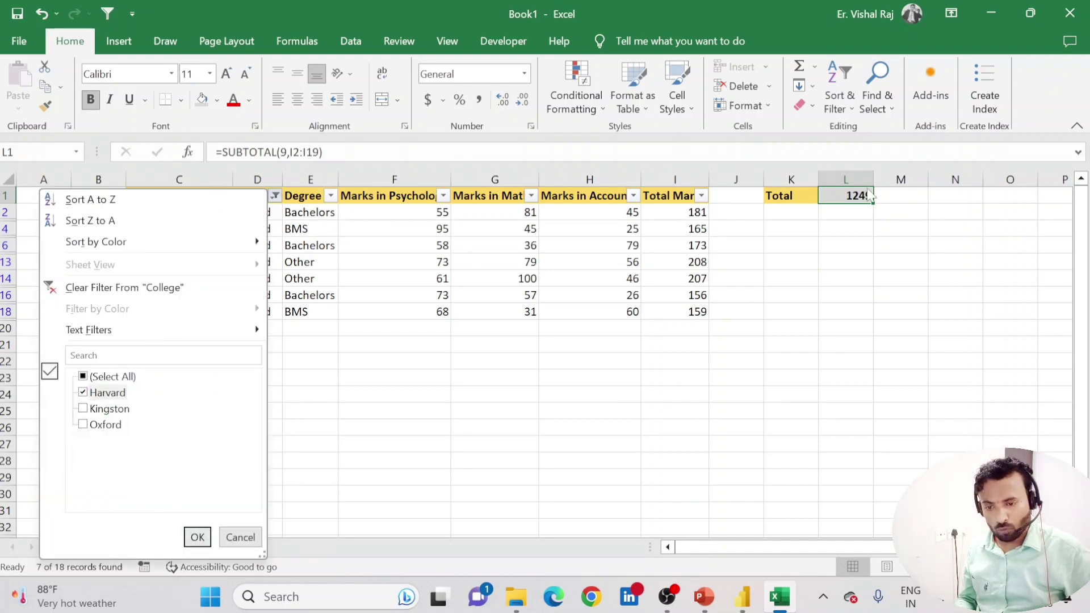
click(197, 536)
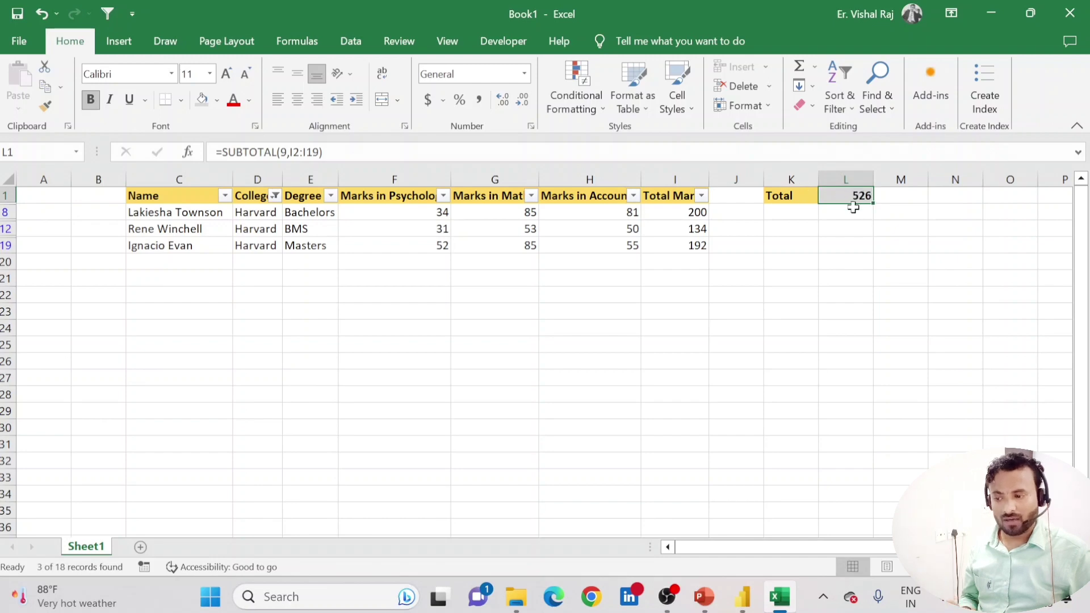
click(275, 197)
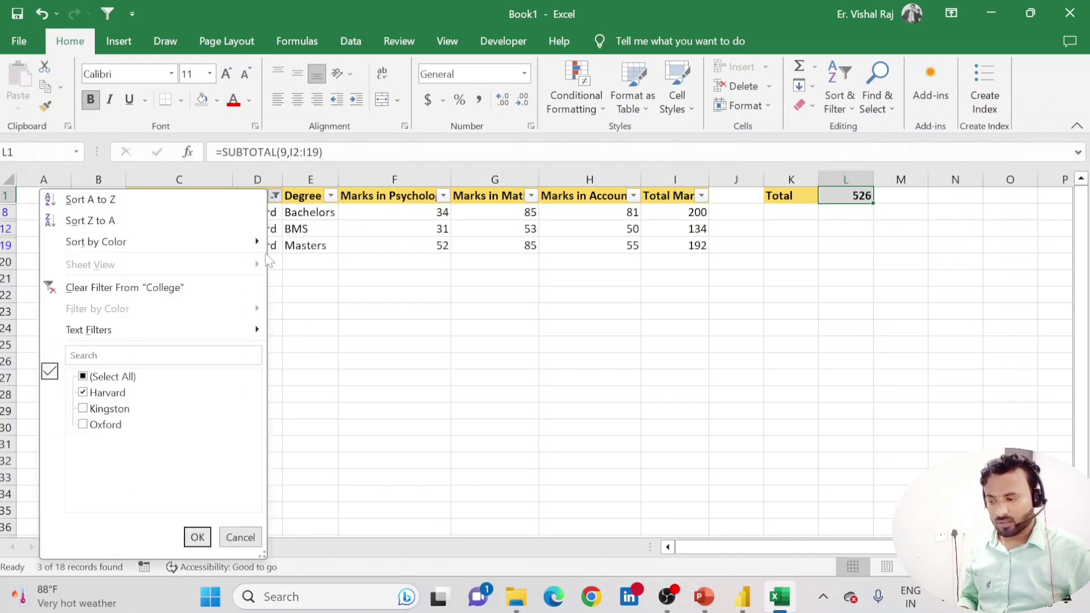
click(178, 288)
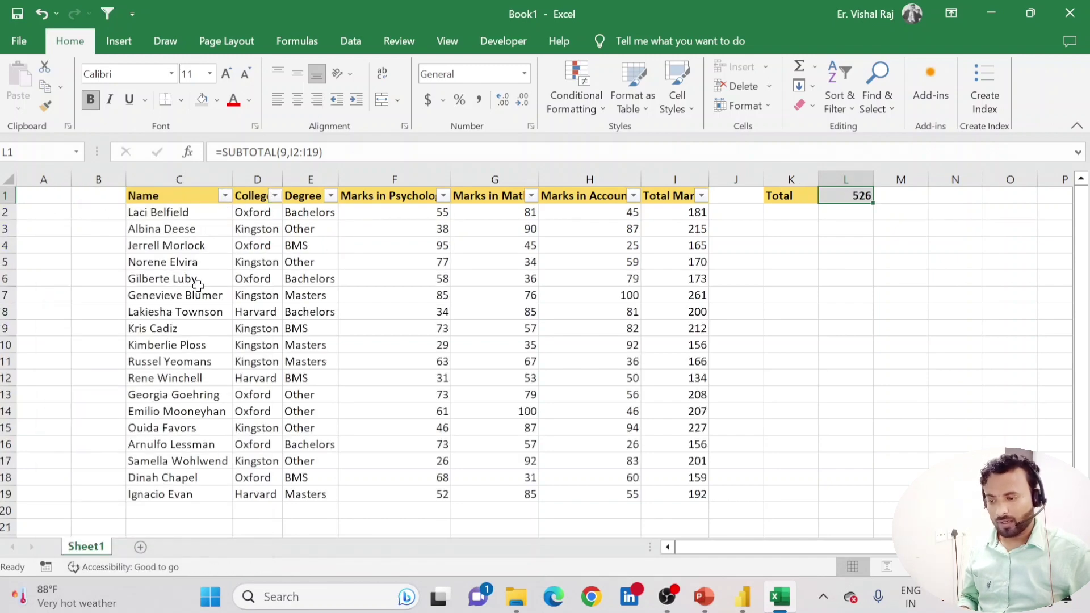
- Filter the Degree column to Bachelors to compare the L1 subtotal with the visible Total Marks, and clear the Degree filter
click(314, 313)
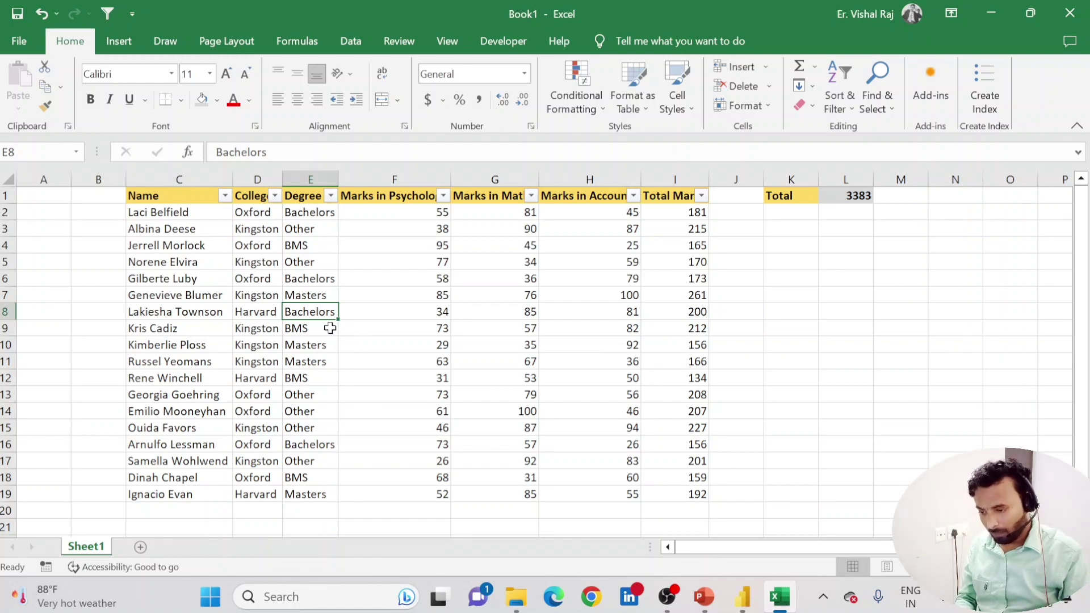
key(shift+F10)
key(e)
key(v)
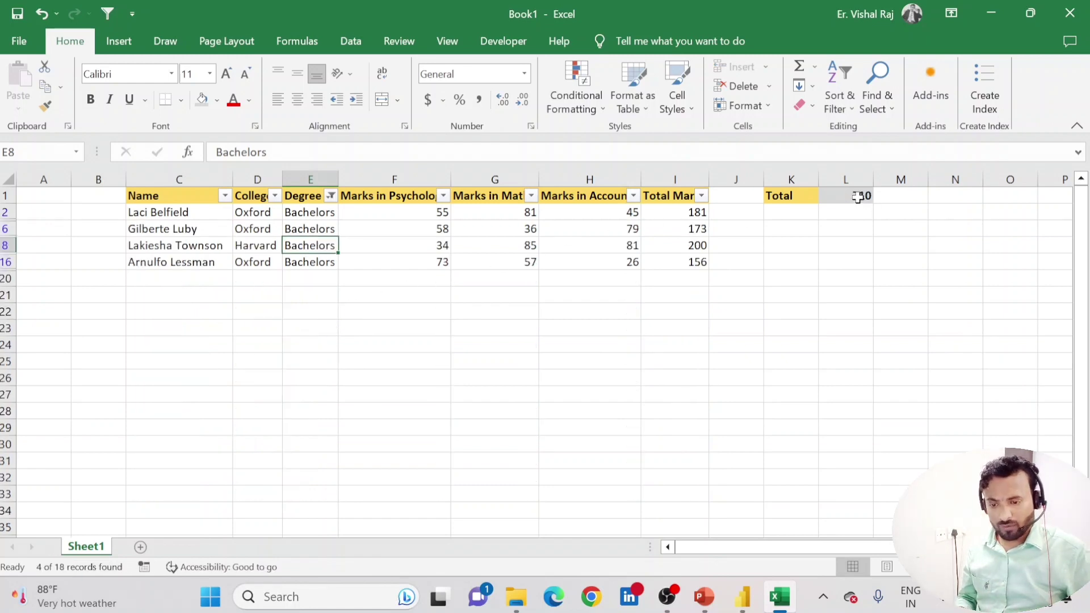
click(860, 195)
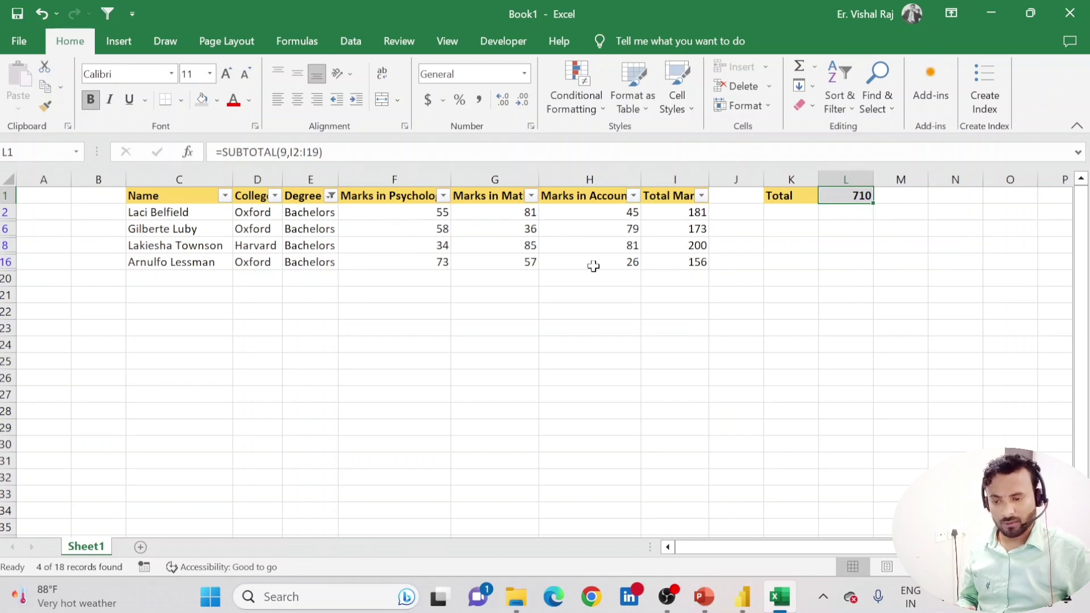
drag(688, 213, 691, 260)
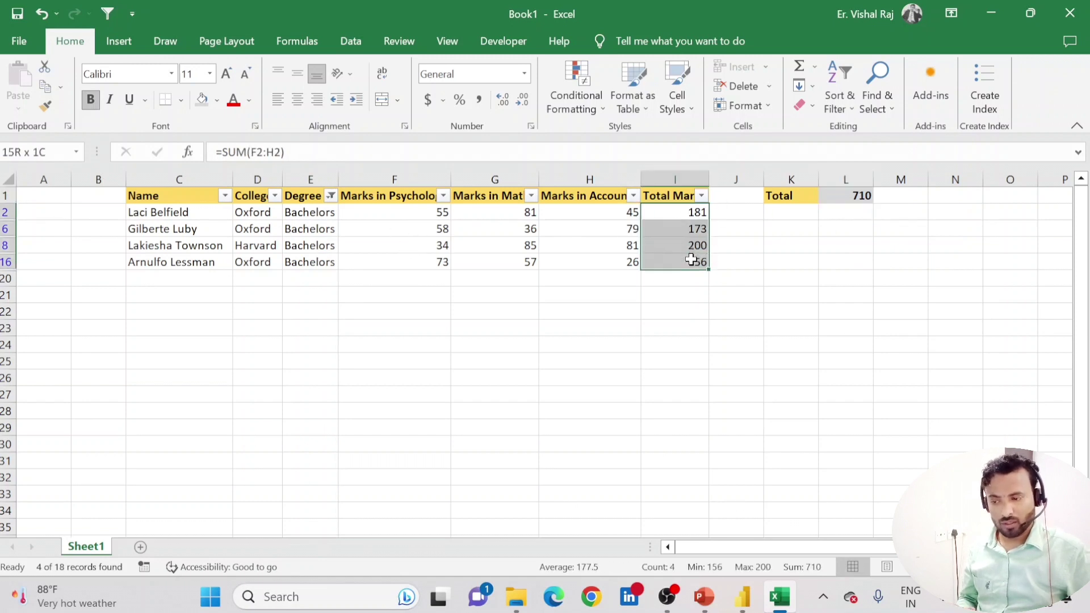
click(389, 311)
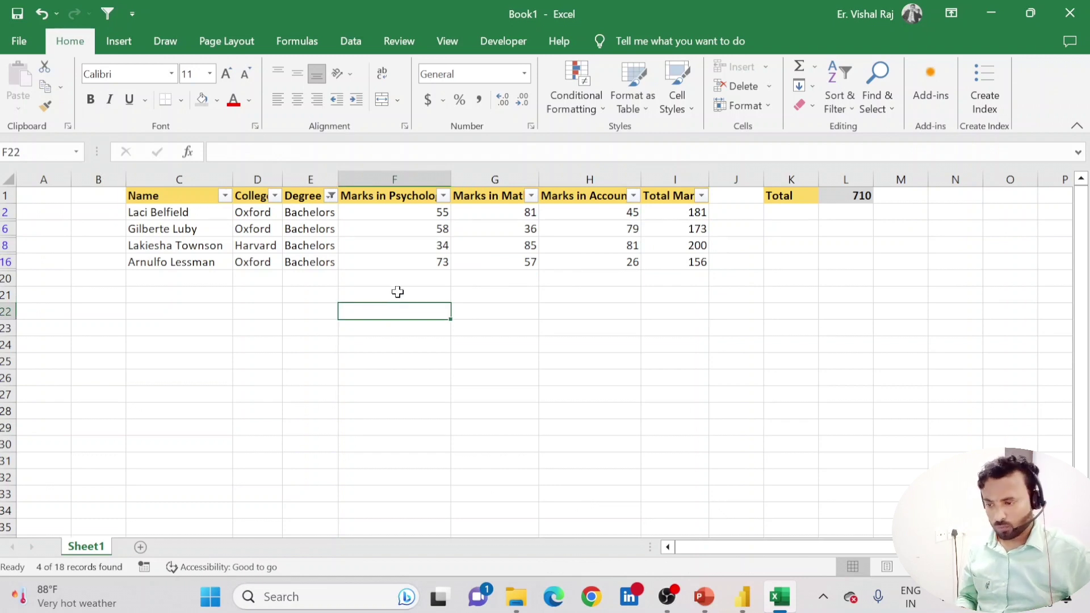
click(332, 197)
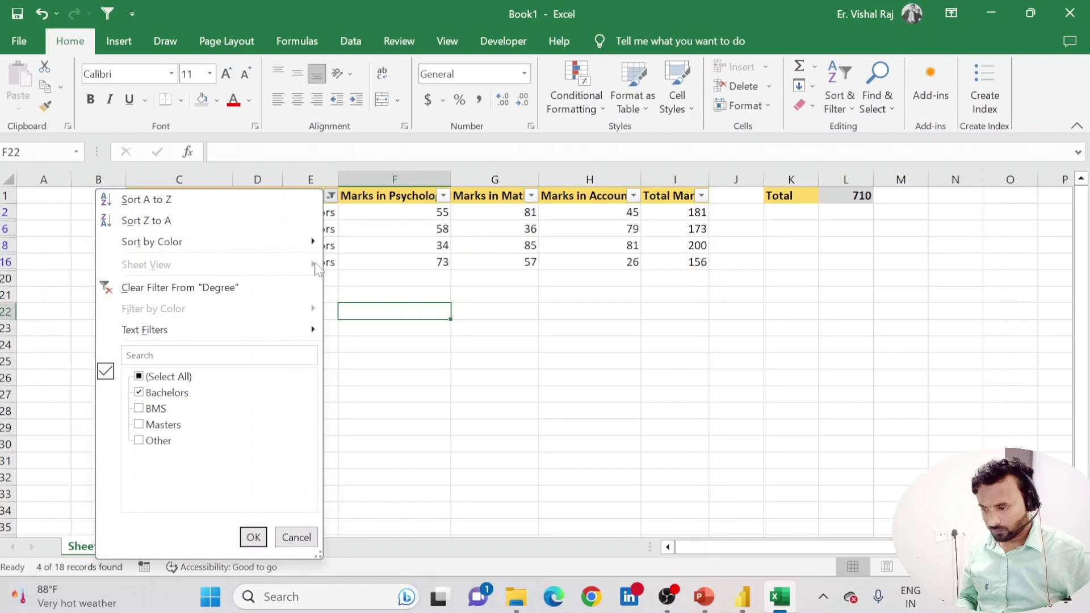
click(209, 288)
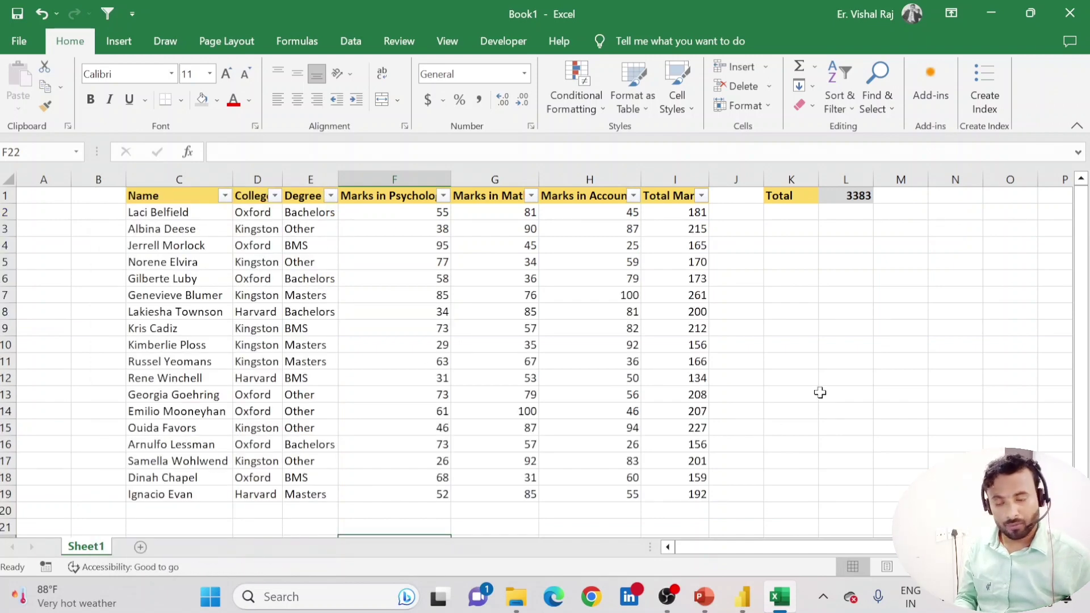
- Switch to the PowerPoint slide show and advance from the DAX overview to the Calculated Table slide
key(alt+Tab)
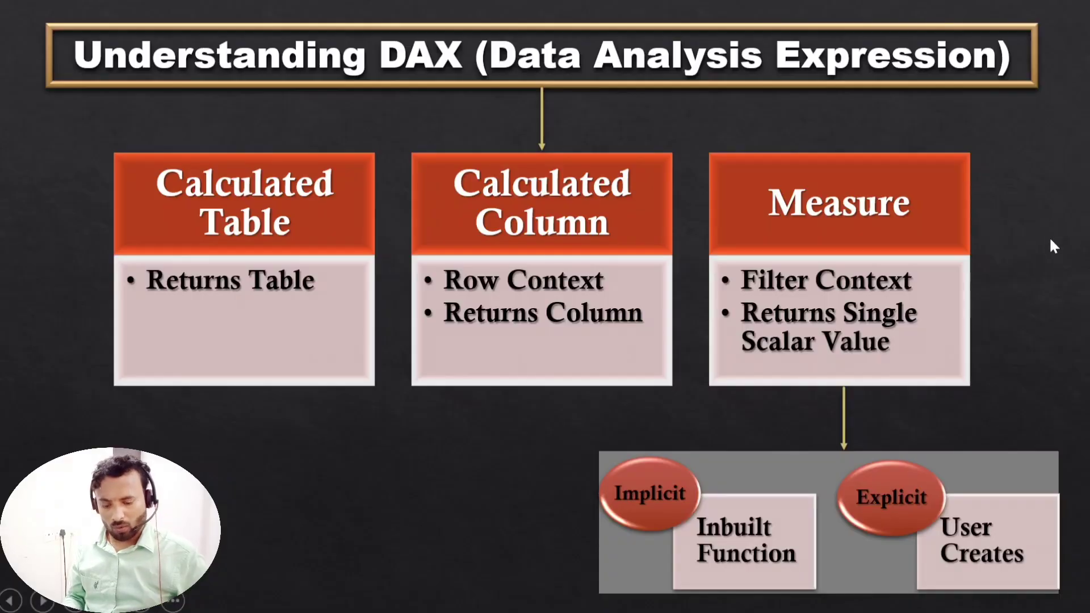
click(1050, 236)
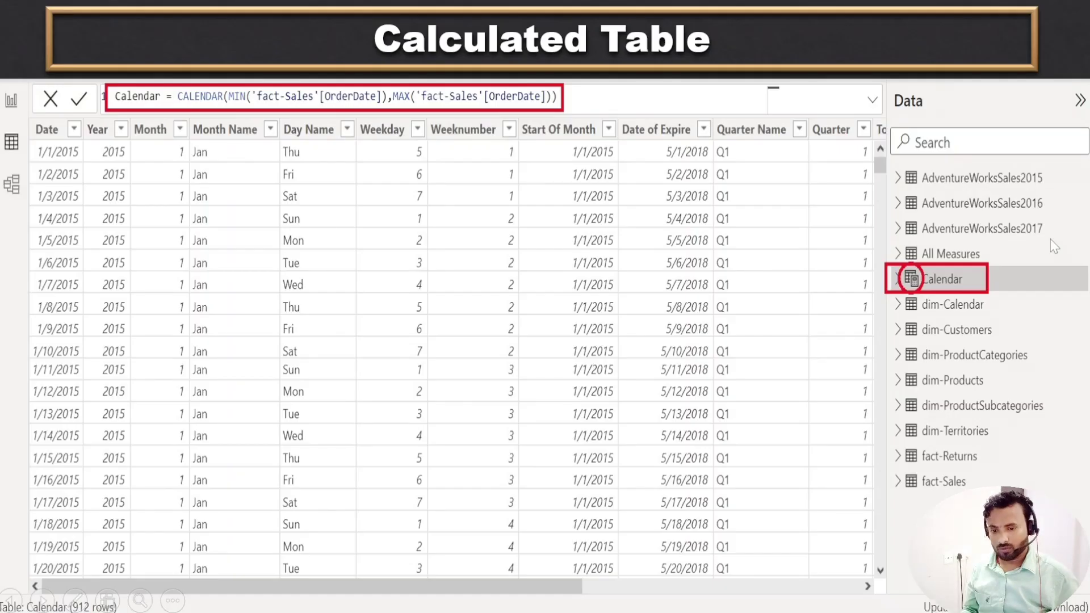